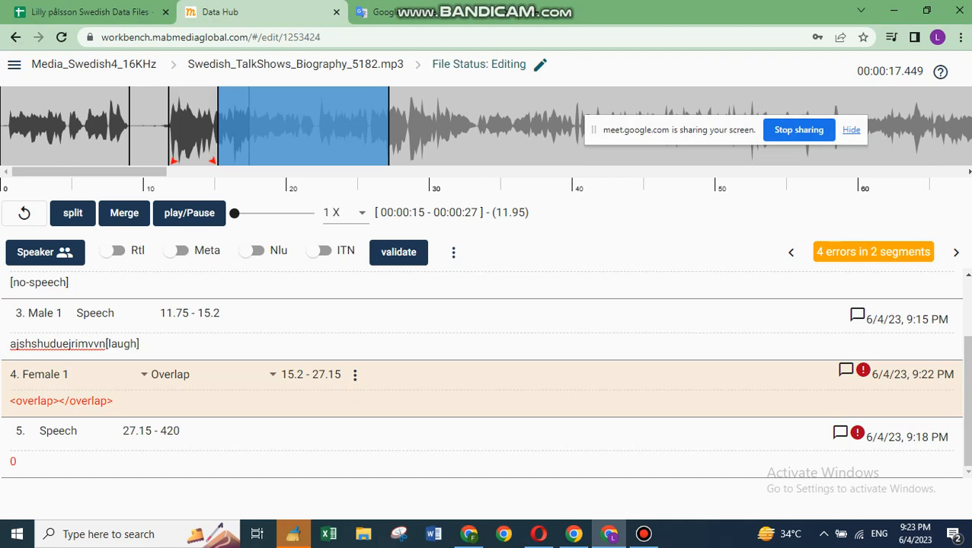
- Check the error on segment 4, enter "hello" between its overlap tags and save the transcription
mouse_move(863, 370)
left_click(863, 371)
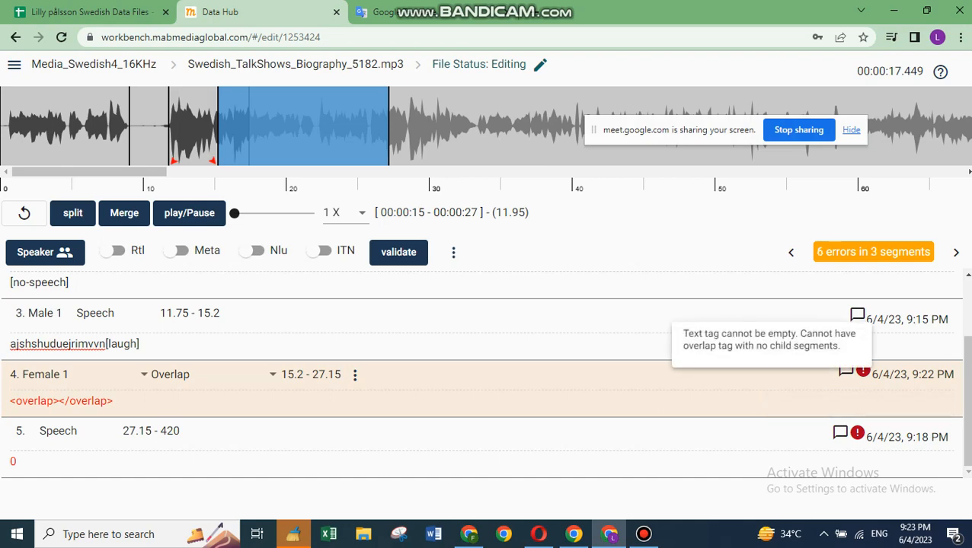
left_click_drag(65, 400, 59, 401)
right_click(59, 402)
left_click(58, 401)
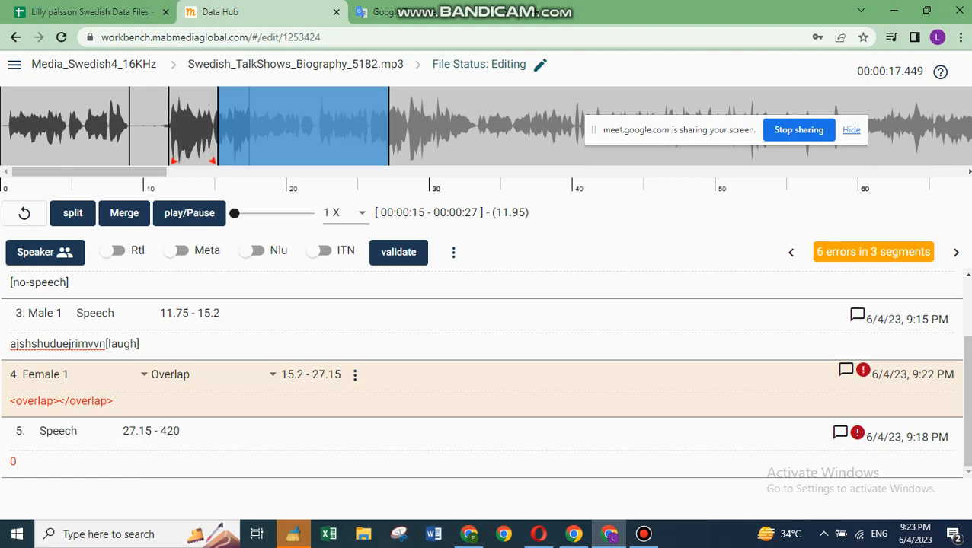
type("hw")
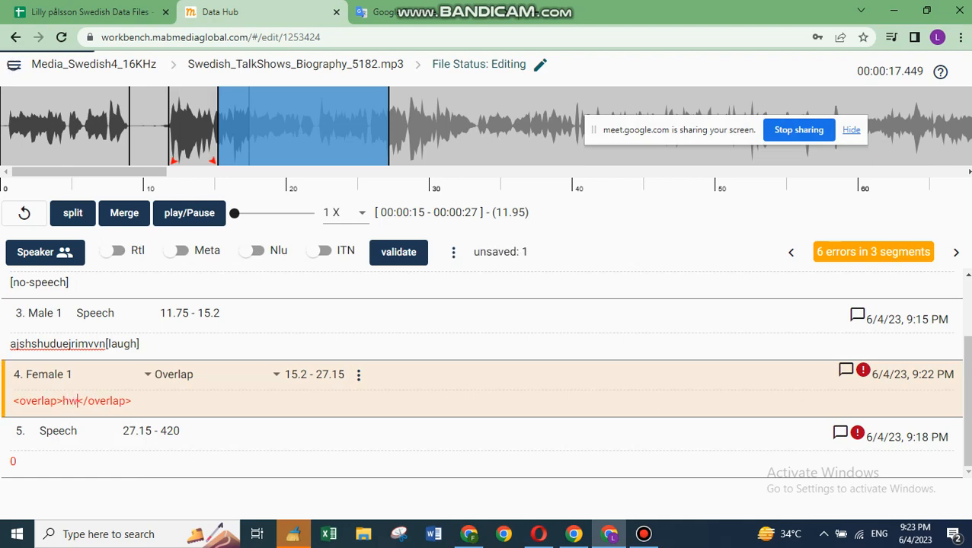
key("BackSpace")
type("ello")
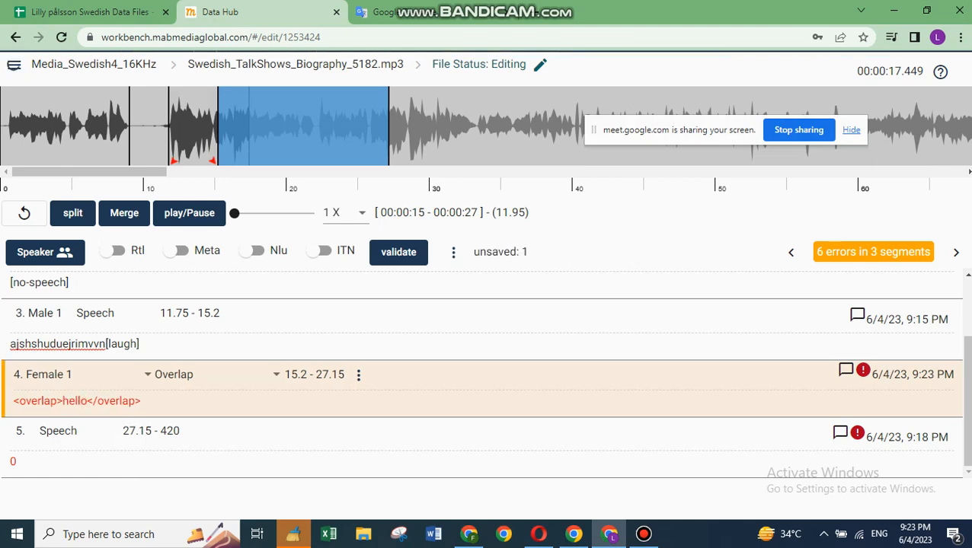
left_click(141, 402)
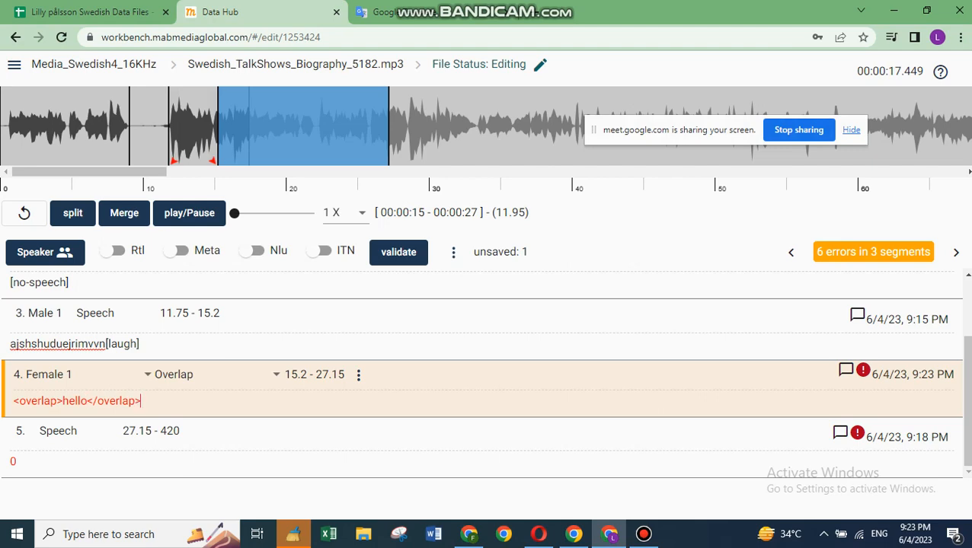
key("ctrl+s")
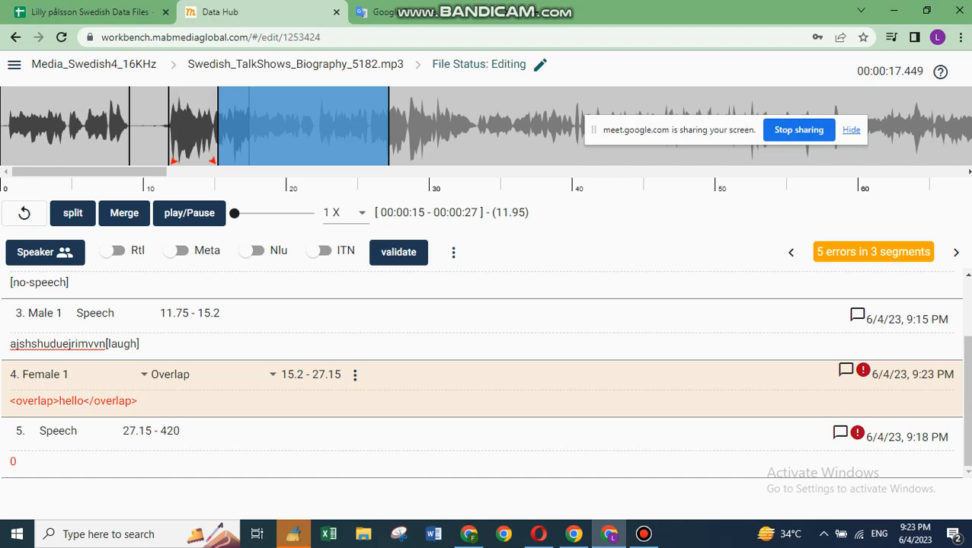
- Clear all transcript text from segment 4, including the overlap tags, and keep its segment type as Overlap
key("ctrl+a")
key("Right")
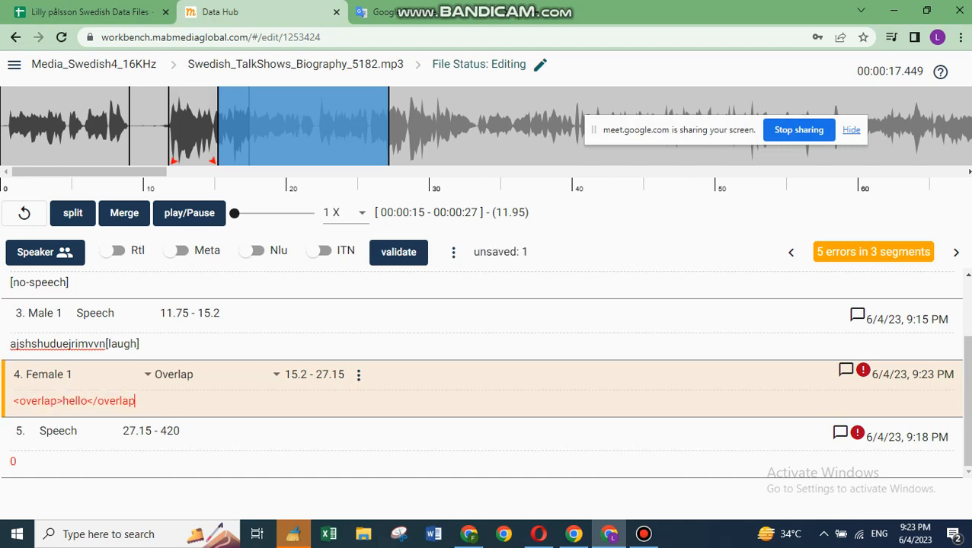
key("BackSpace")
key("BackSpace")
key("BackSpace")
key("BackSpace")
key("BackSpace")
key("BackSpace")
key("BackSpace")
key("BackSpace")
key("BackSpace")
key("BackSpace")
key("BackSpace")
key("BackSpace")
key("BackSpace")
key("BackSpace")
key("BackSpace")
key("BackSpace")
key("BackSpace")
key("BackSpace")
key("BackSpace")
key("BackSpace")
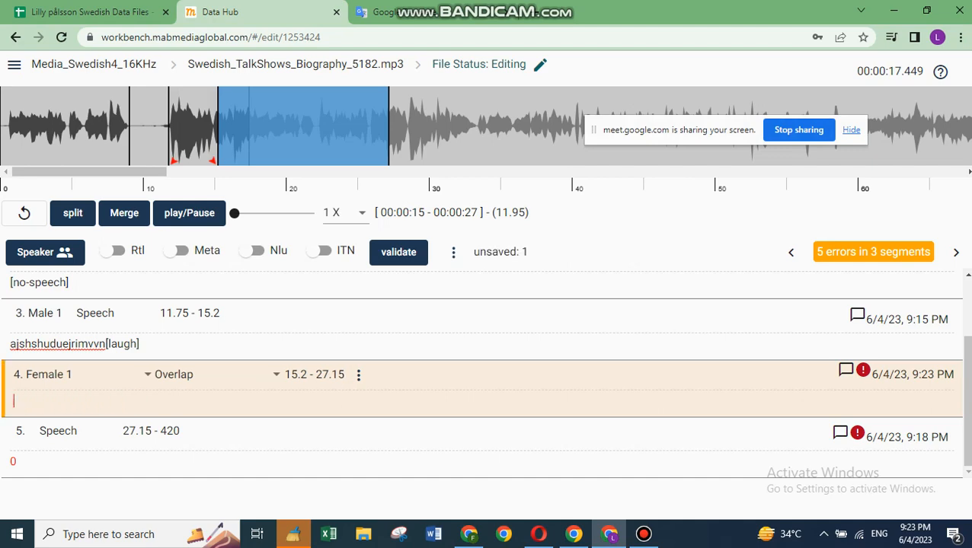
left_click(190, 374)
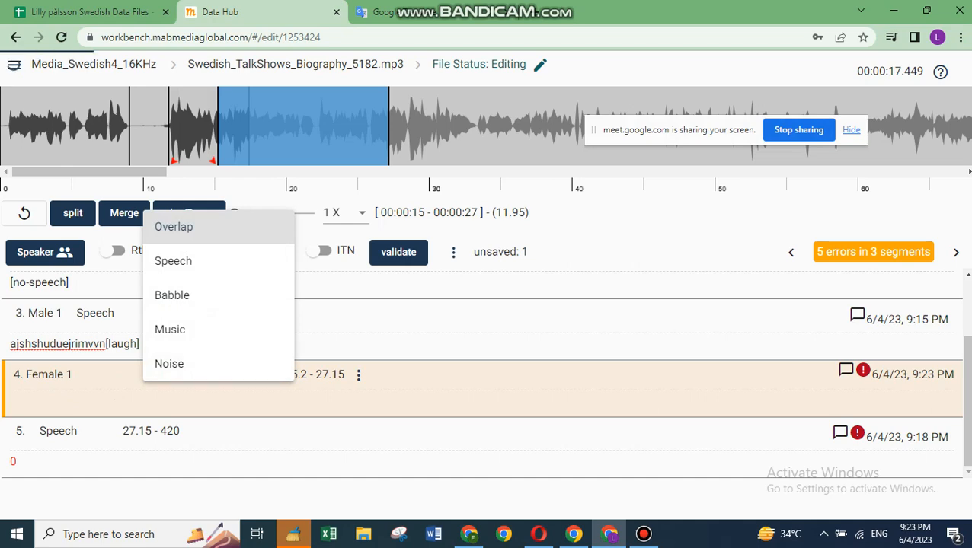
left_click(174, 227)
- Keep segment 2's type as Noise and clear its [no-speech] transcript text
scroll(304, 373, "up", 2)
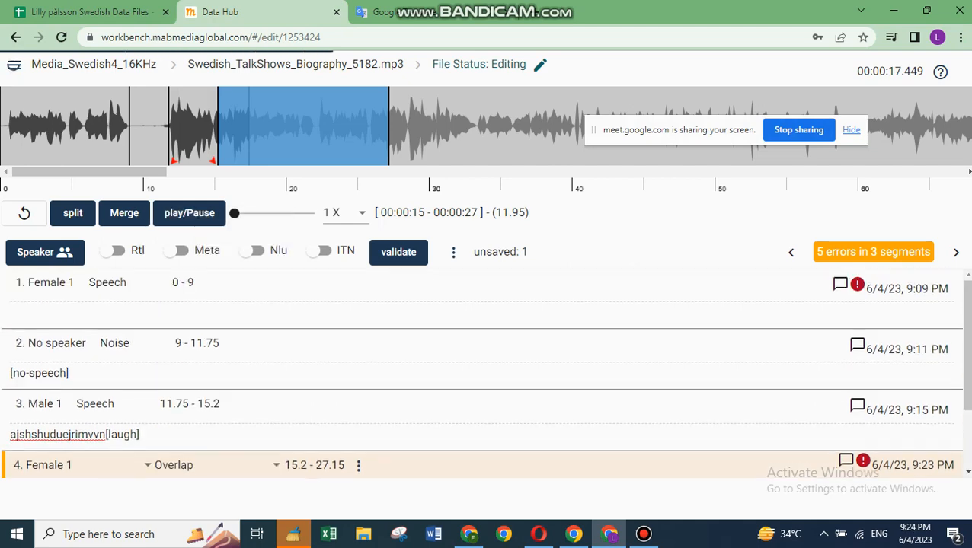
left_click(175, 369)
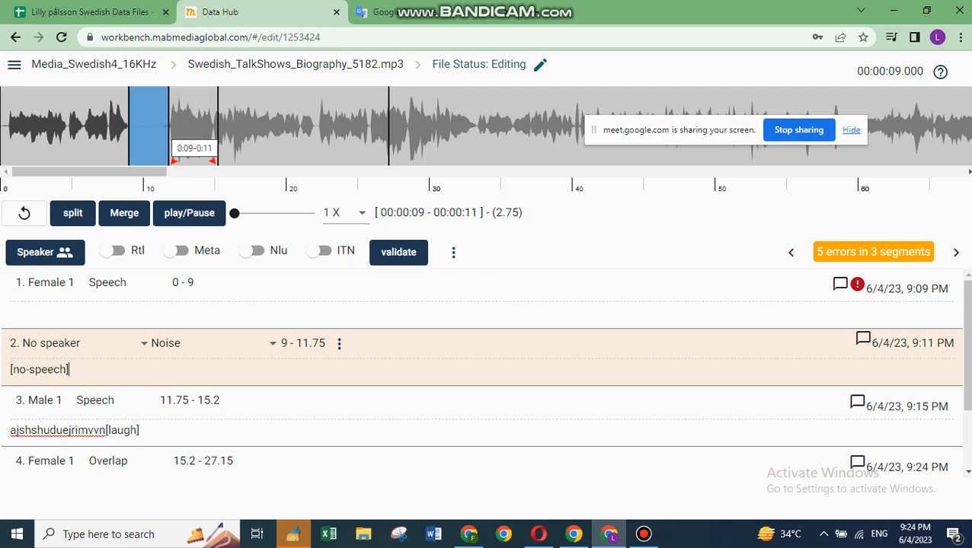
left_click(171, 344)
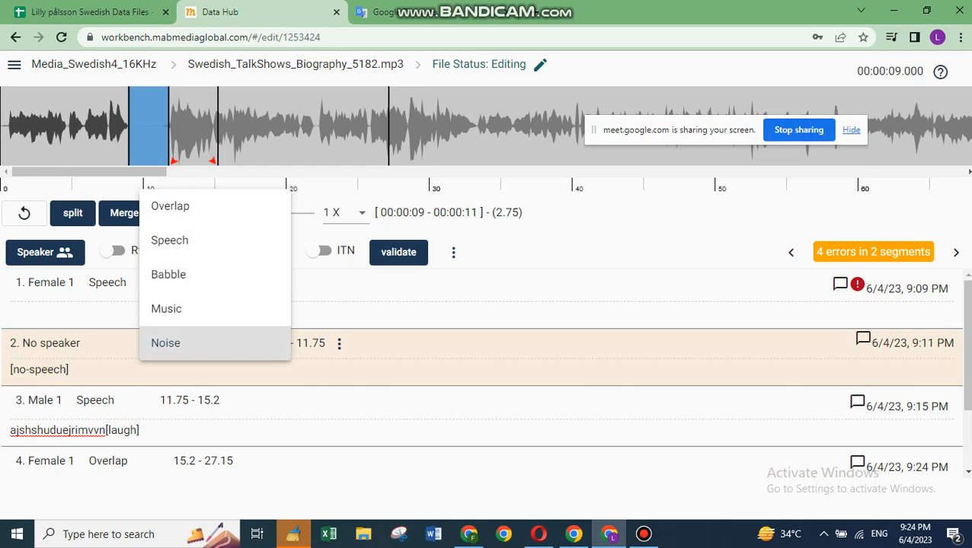
left_click(165, 342)
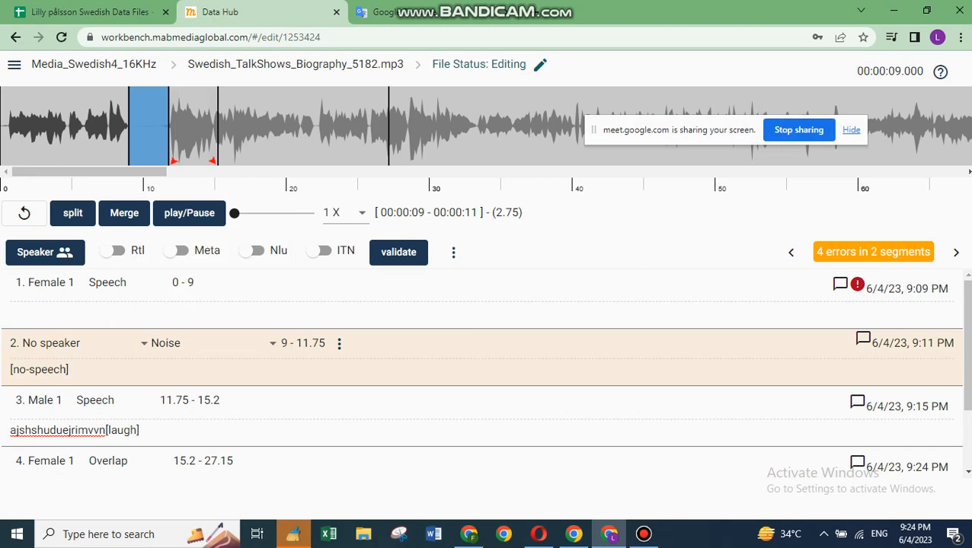
mouse_move(114, 172)
left_mouse_down()
mouse_move(592, 173)
mouse_move(114, 172)
left_mouse_up()
key("ctrl+a")
key("BackSpace")
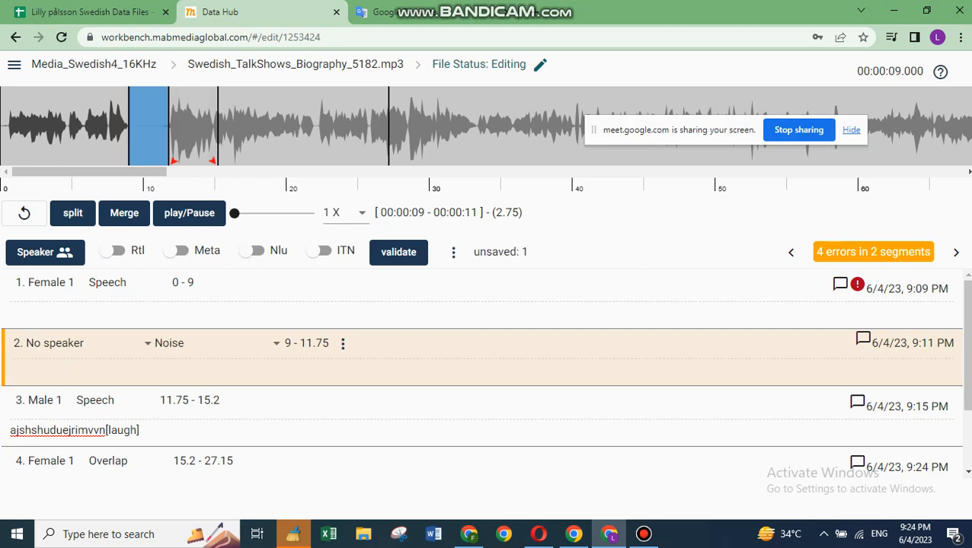
- Insert the [noise] speech tag into segment 2's text, and delete it again
key("[")
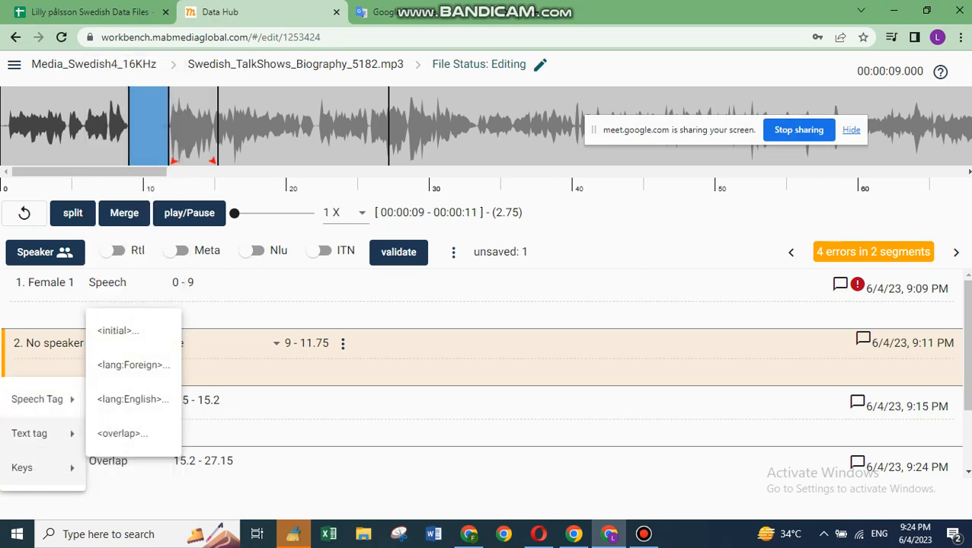
mouse_move(46, 399)
scroll(122, 381, "down", 2)
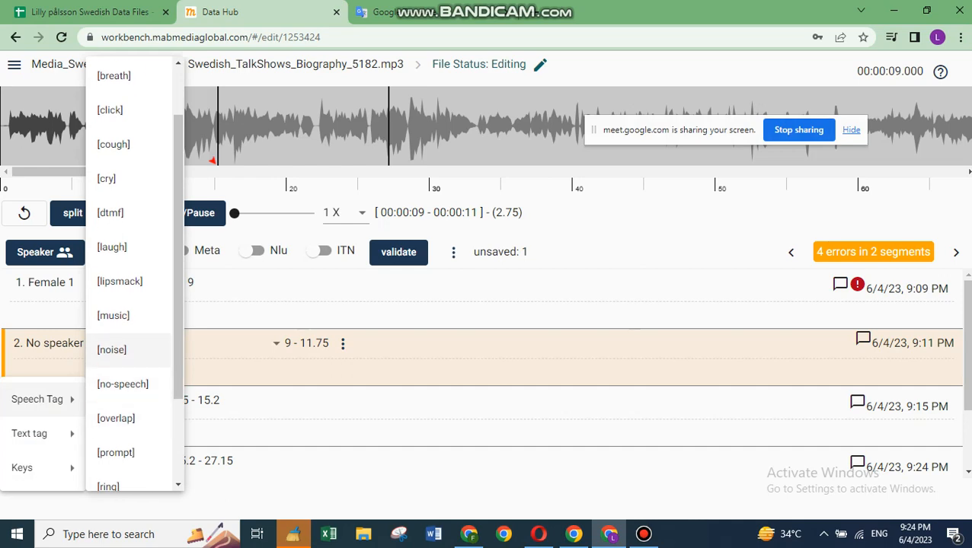
left_click(111, 349)
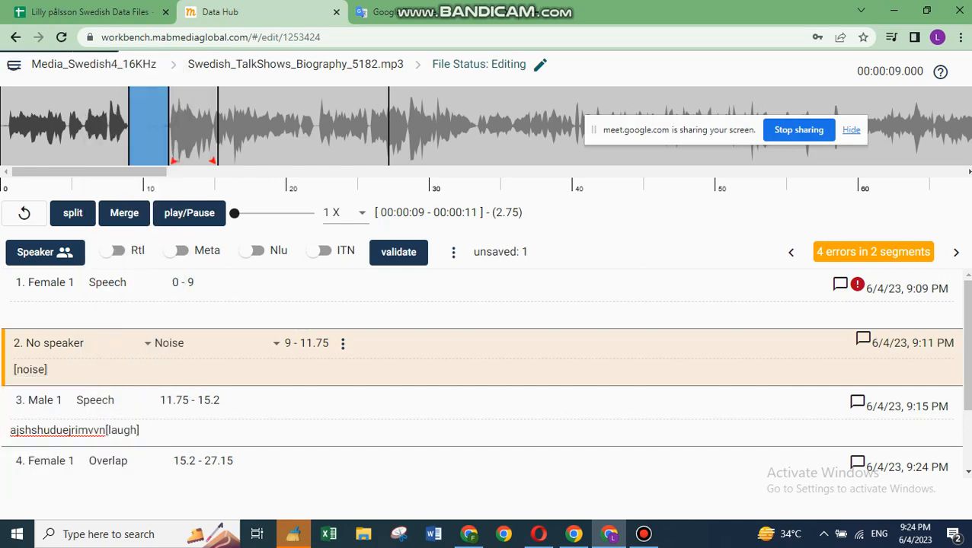
key("BackSpace")
key("BackSpace")
key("BackSpace")
key("BackSpace")
key("BackSpace")
key("BackSpace")
key("BackSpace")
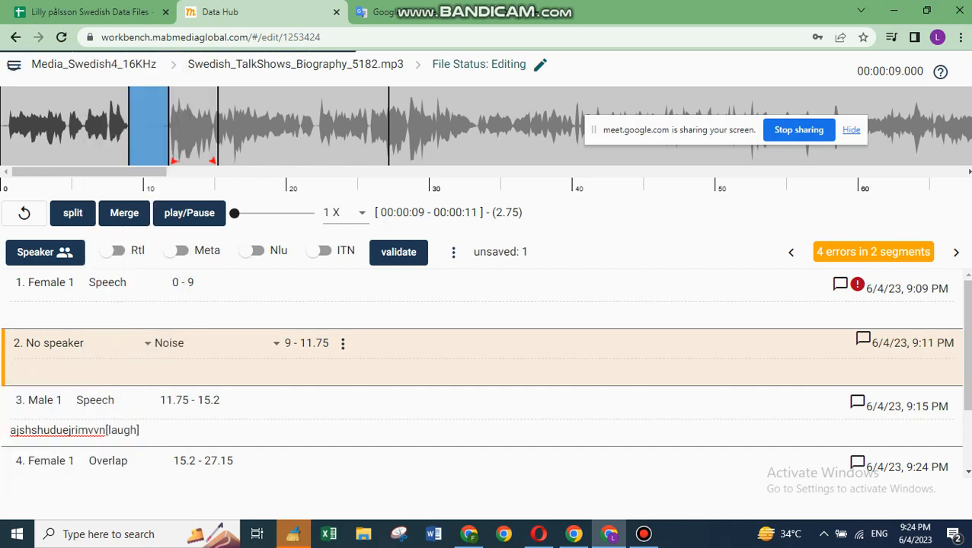
- Clear the transcript text of segment 3 and view the speech tags available for it
left_click_drag(140, 431, 9, 432)
key("BackSpace")
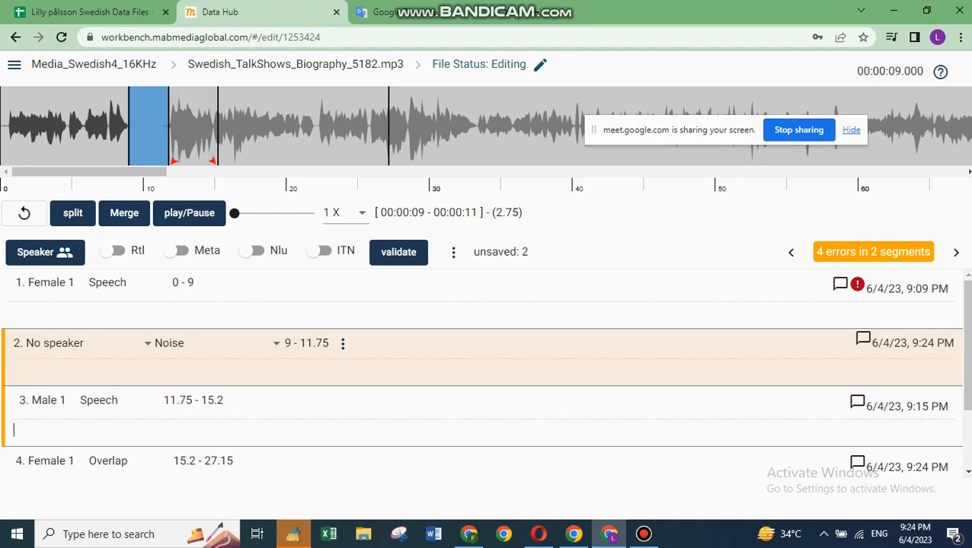
right_click(9, 434)
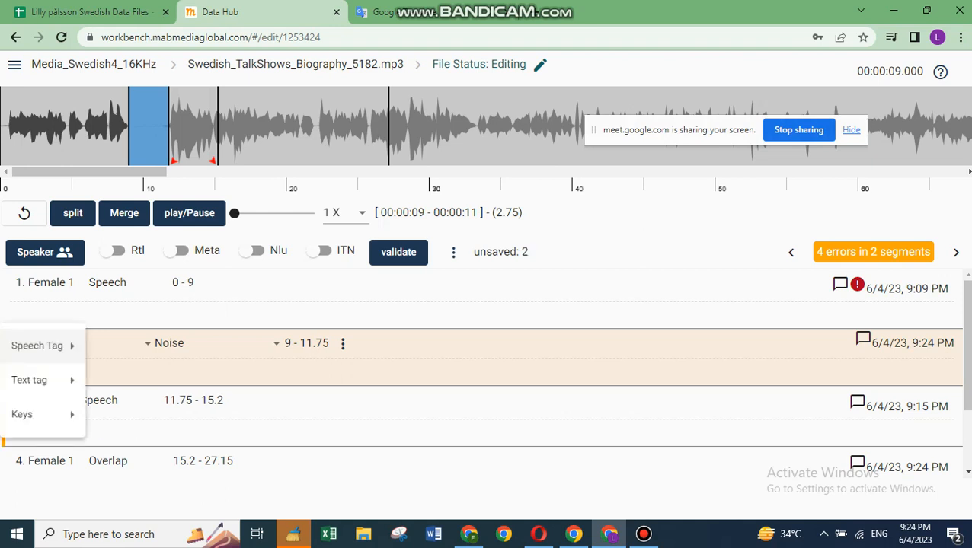
mouse_move(40, 345)
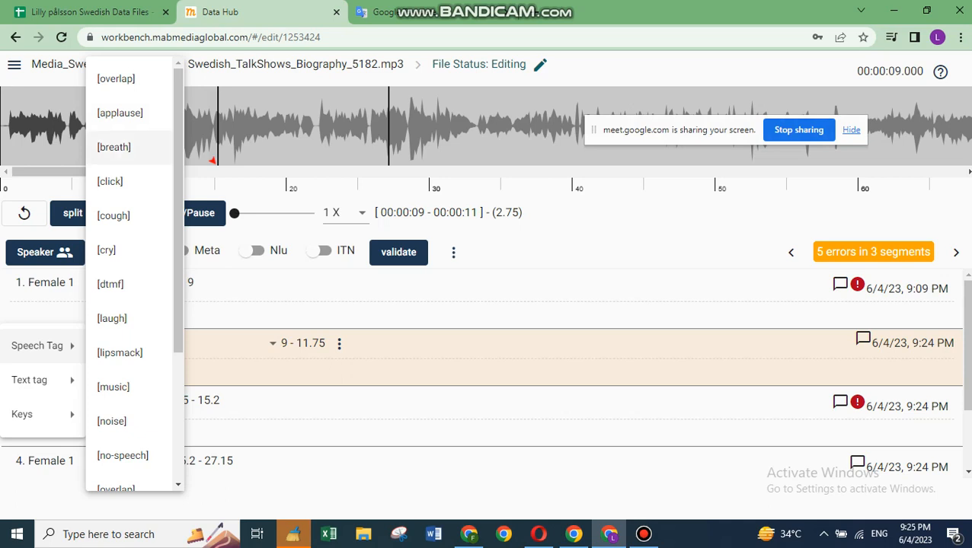
key("Escape")
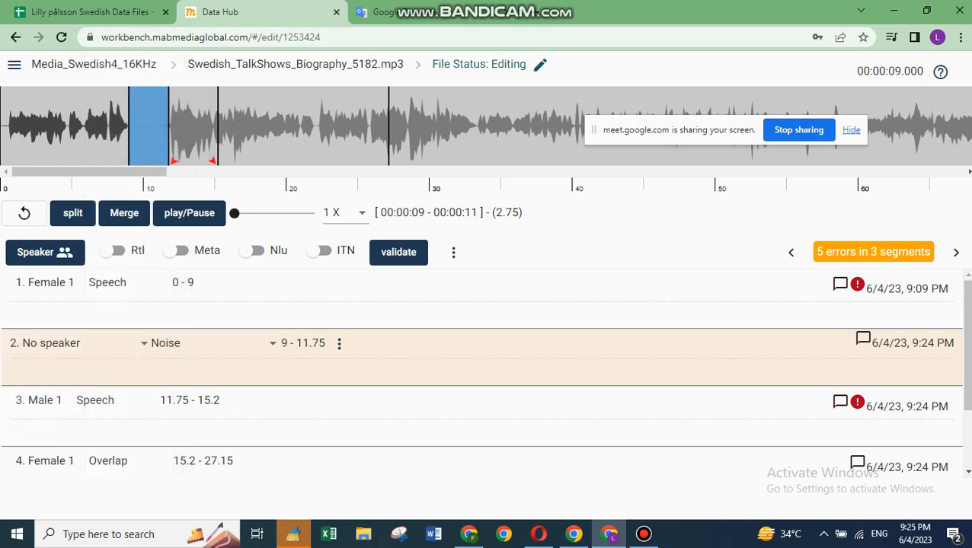
- Enter "whats your name" as segment 2's transcript and insert the [breath] speech tag between "your" and "name"
type("whats")
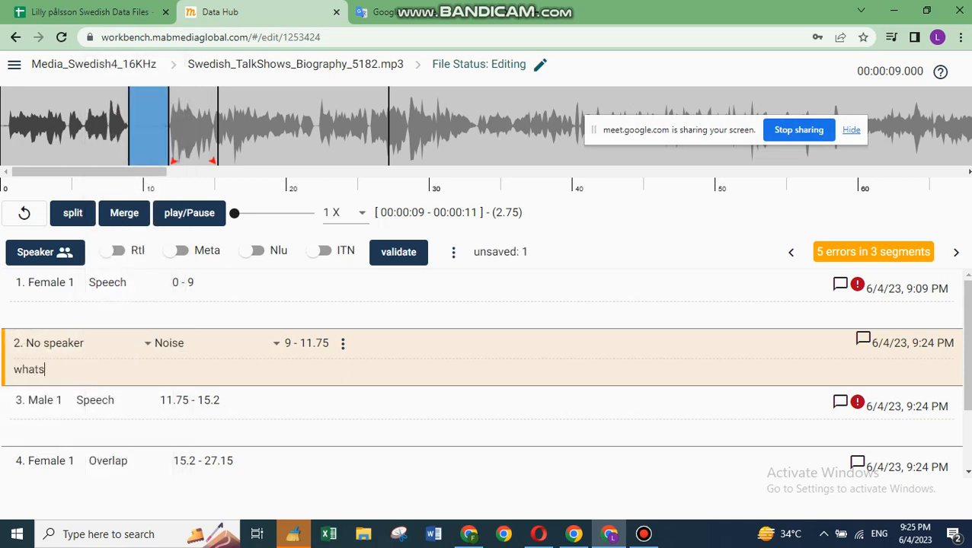
type(" your name")
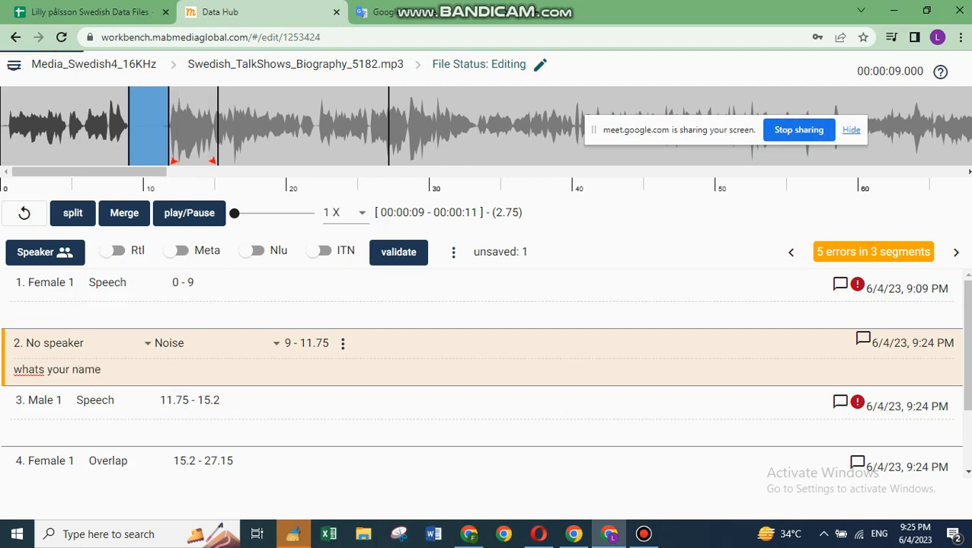
key("Left")
key("Left")
key("Left")
key("Left")
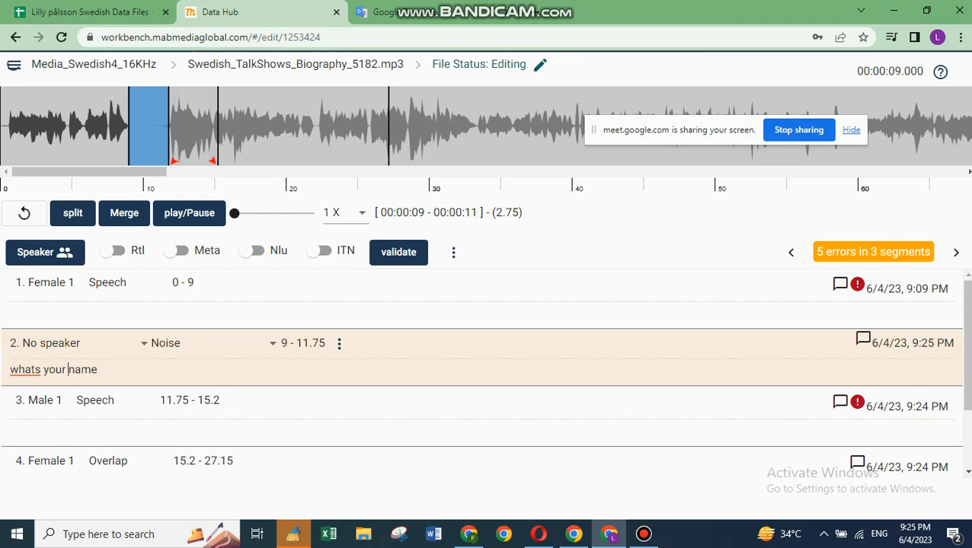
left_click(75, 370)
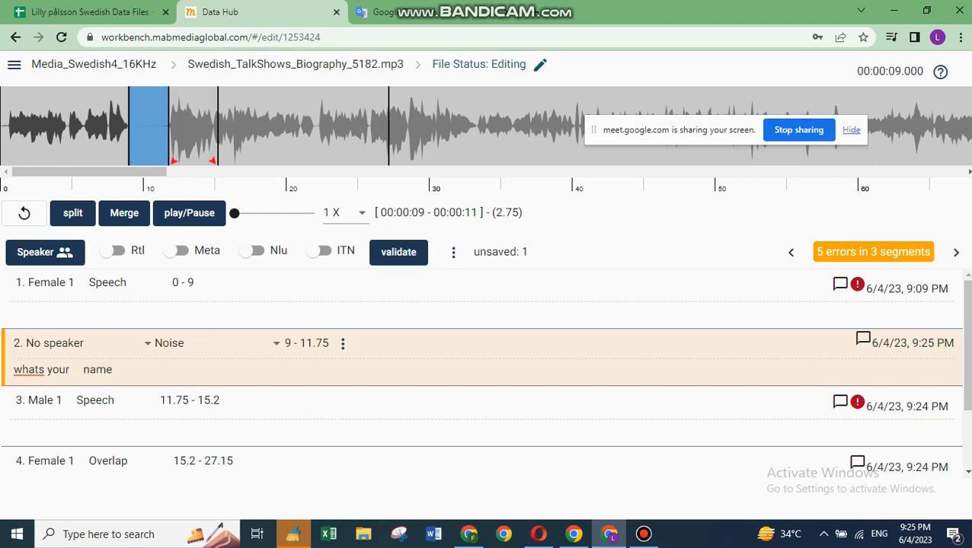
right_click(62, 376)
mouse_move(99, 433)
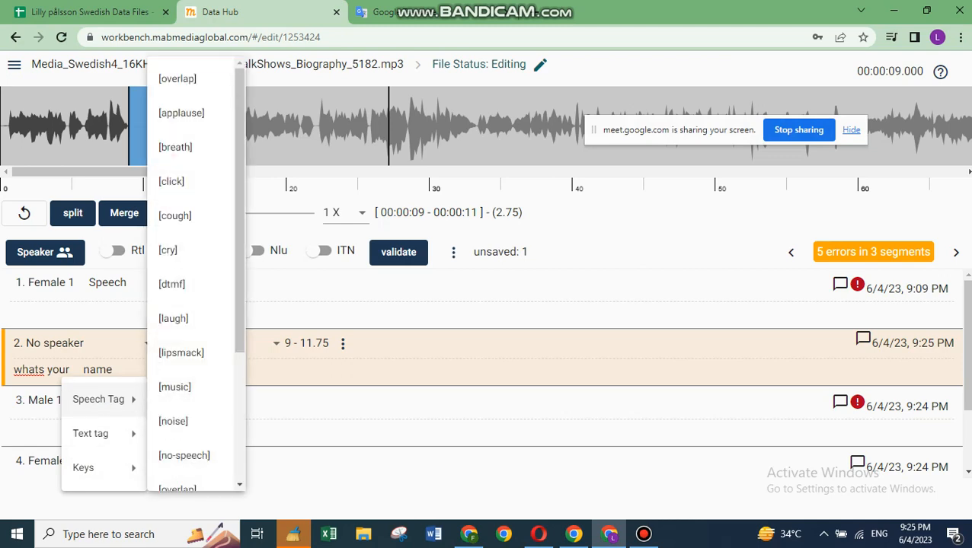
left_click(175, 147)
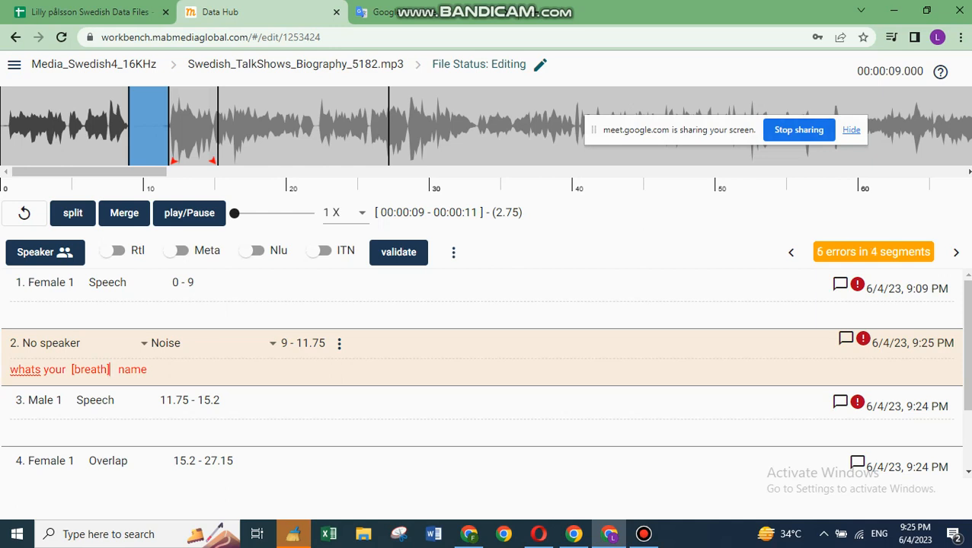
- Delete the whole sample sentence and its [breath] tag from segment 2
key("shift+Left")
key("shift+Left")
key("shift+Left")
key("shift+Left")
left_click_drag(91, 370, 66, 371)
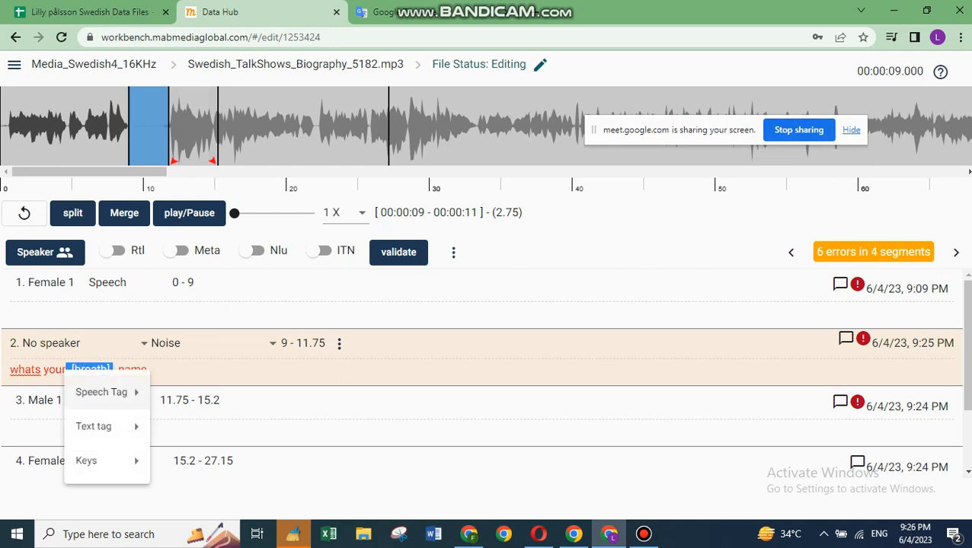
left_click(156, 371)
left_click_drag(149, 370, 113, 371)
key("BackSpace")
key("BackSpace")
key("BackSpace")
key("BackSpace")
key("BackSpace")
key("BackSpace")
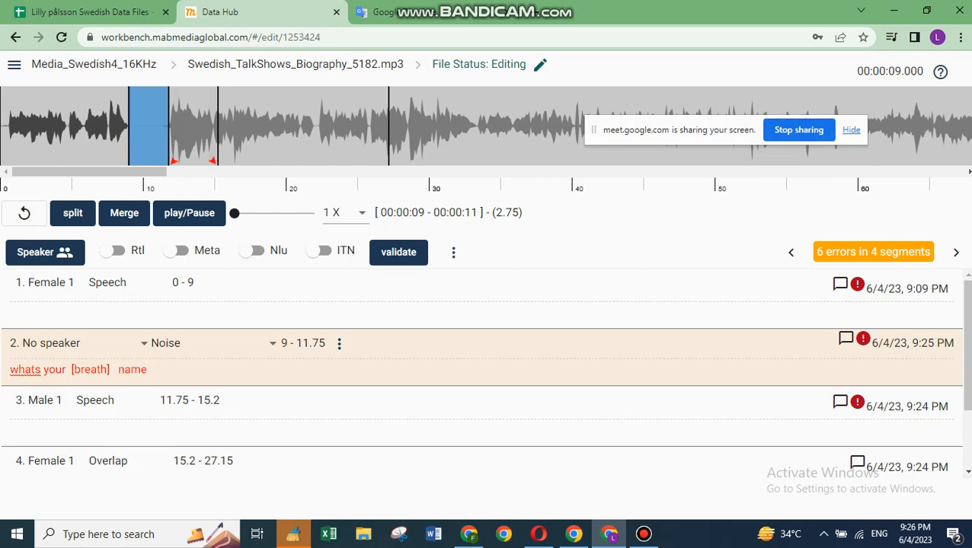
key("BackSpace")
key("BackSpace")
key("BackSpace")
key("BackSpace")
key("BackSpace")
key("BackSpace")
key("BackSpace")
key("BackSpace")
key("BackSpace")
key("BackSpace")
key("BackSpace")
- View the speech tags available for segment 2's empty transcript
right_click(99, 371)
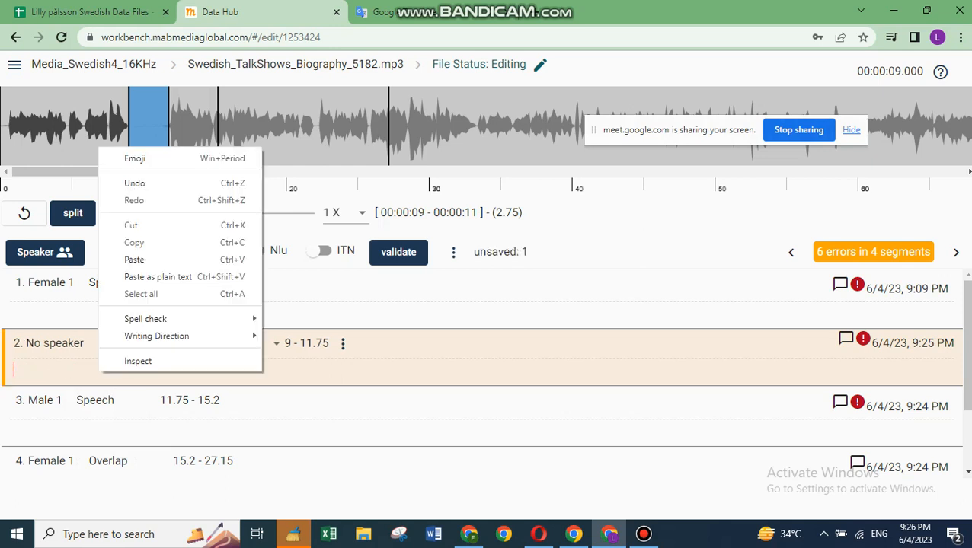
key("Escape")
right_click(13, 373)
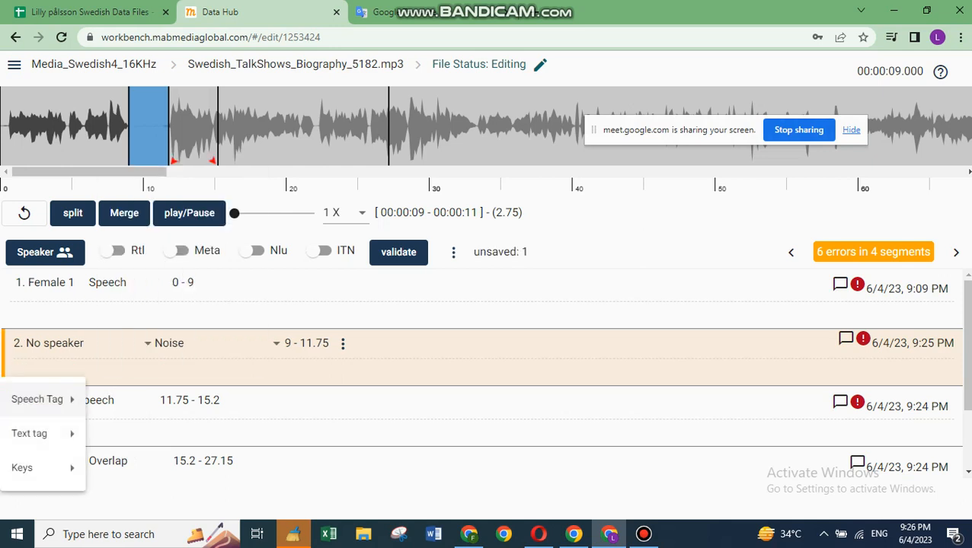
mouse_move(37, 399)
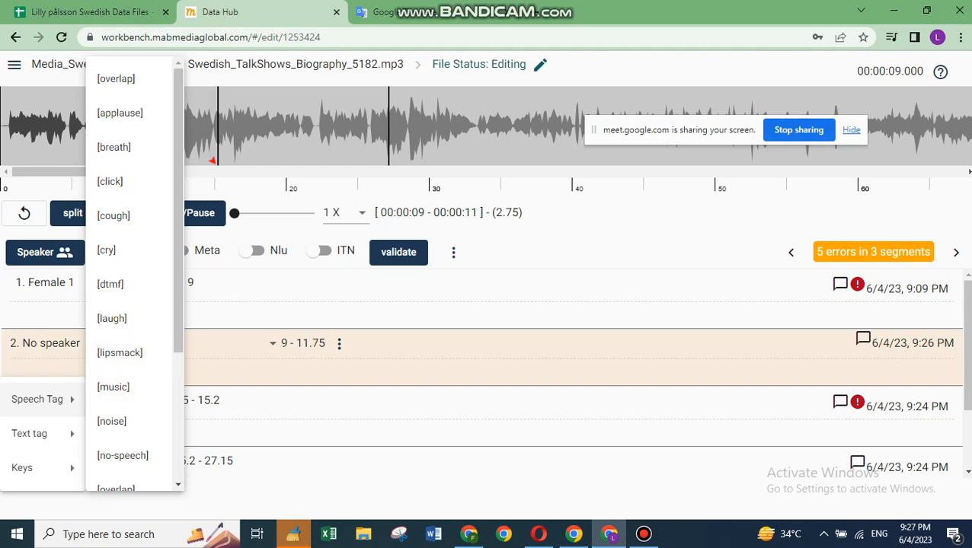
key("Escape")
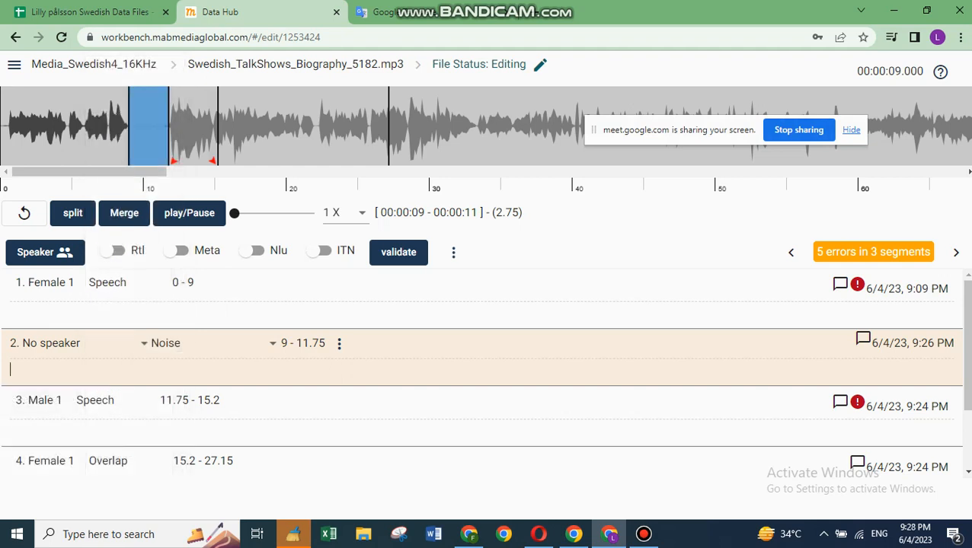
- Insert the [music] speech tag into segment 2's text, and delete it again
right_click(9, 373)
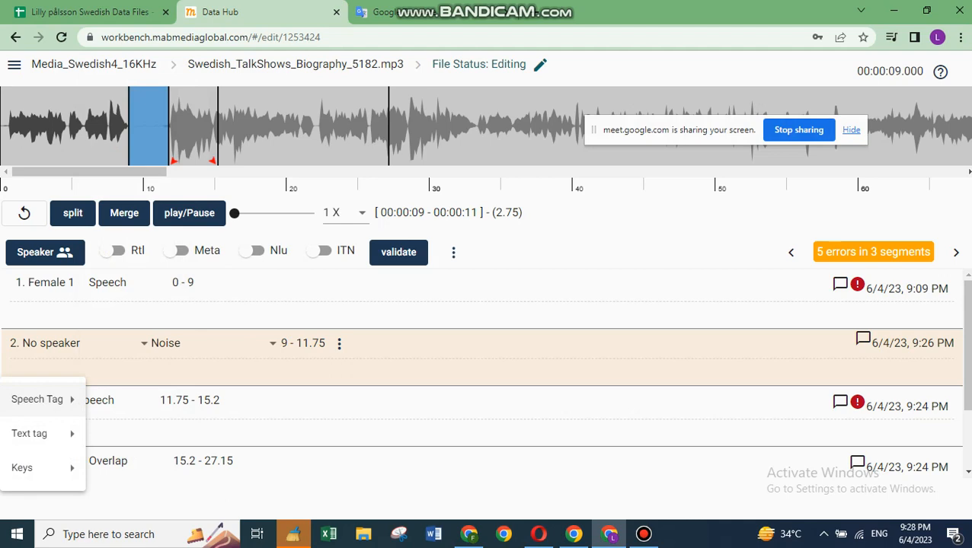
mouse_move(36, 399)
left_click(114, 387)
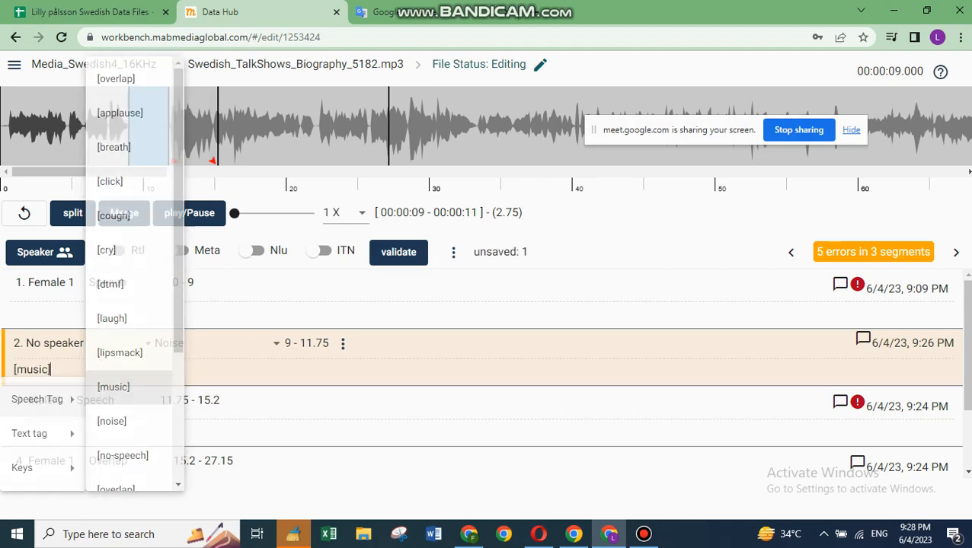
key("shift+Left")
key("shift+Left")
key("shift+Left")
key("shift+Left")
key("shift+Left")
key("shift+Left")
key("shift+Left")
key("BackSpace")
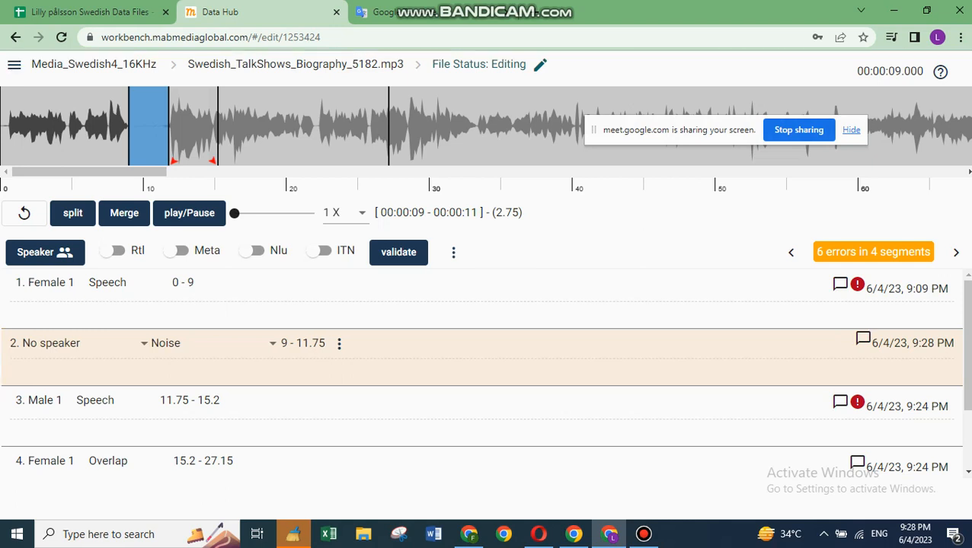
- Change segment 2's type to Music with no speaker, and insert the [music] speech tag into its text
left_click(79, 343)
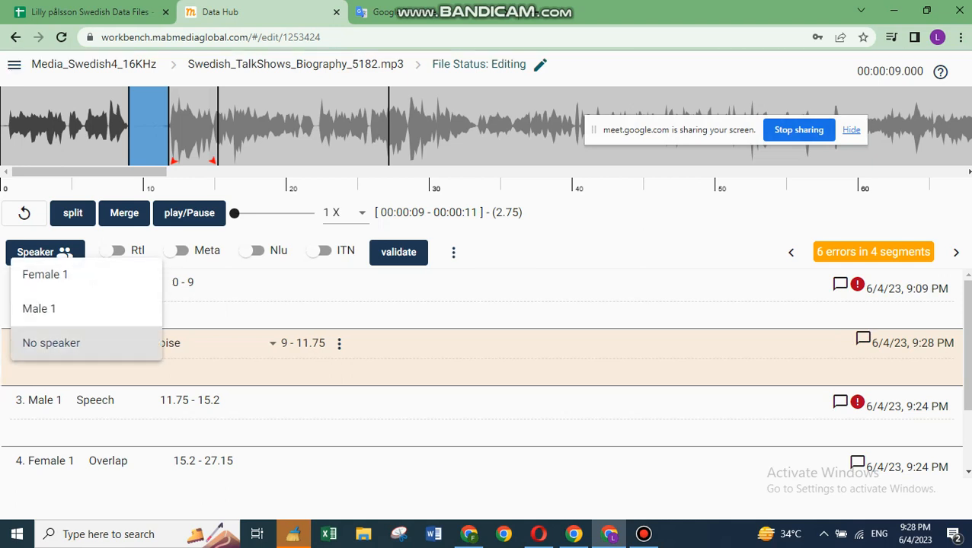
left_click(216, 343)
left_click(215, 343)
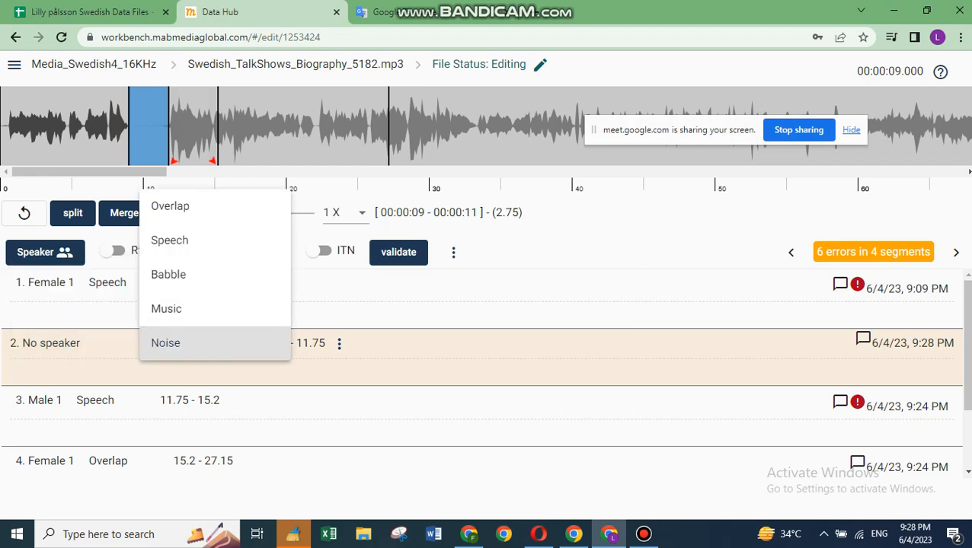
left_click(165, 308)
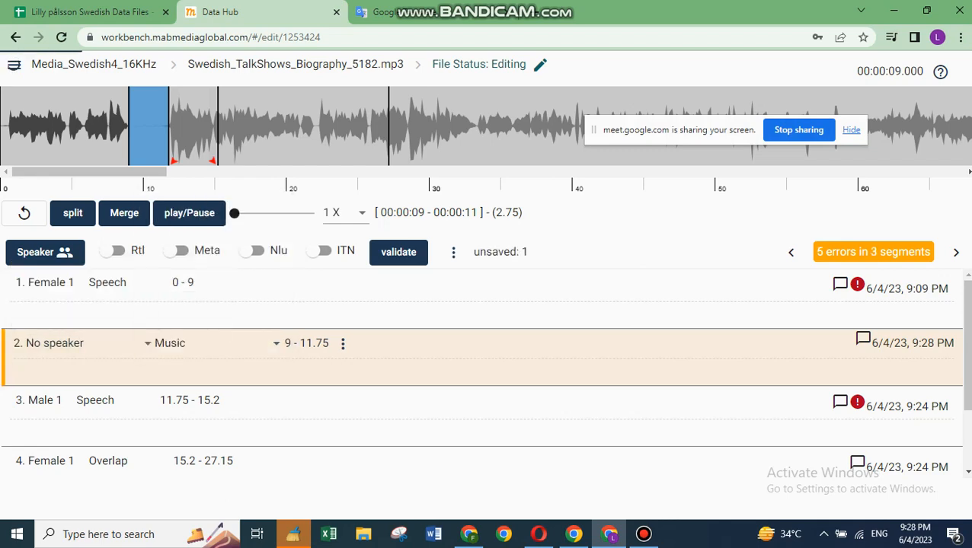
right_click(15, 373)
mouse_move(39, 467)
mouse_move(38, 399)
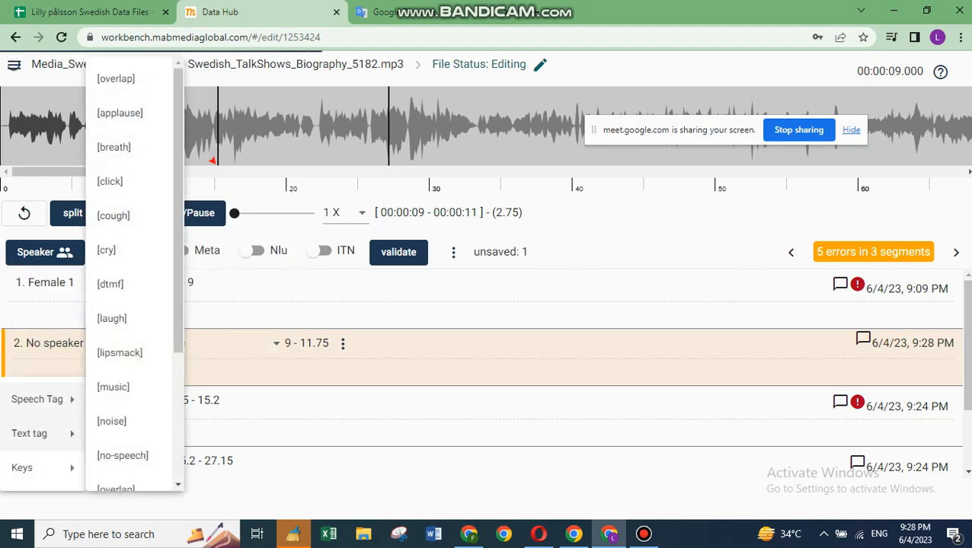
left_click(122, 389)
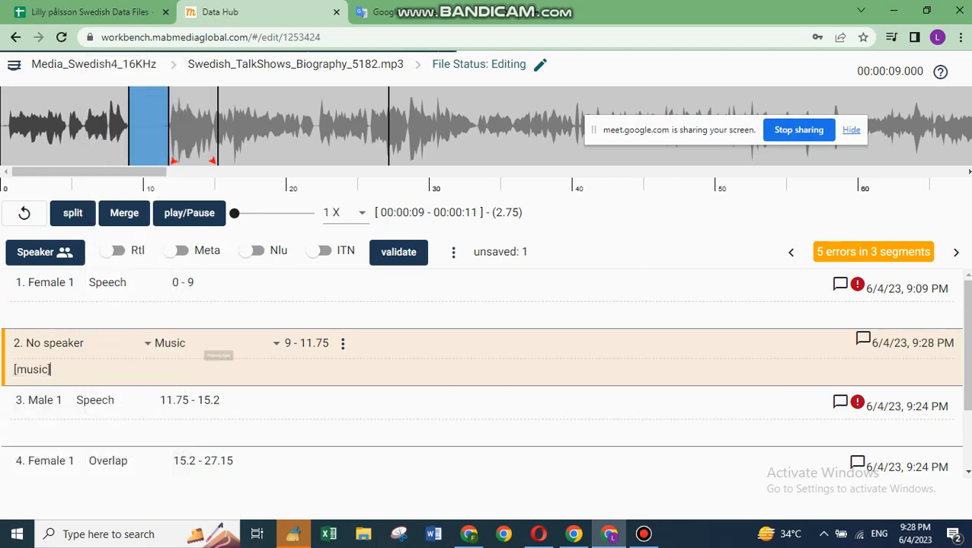
- Set segment 2's type back to Noise and delete the [music] tag from its text
left_click(217, 343)
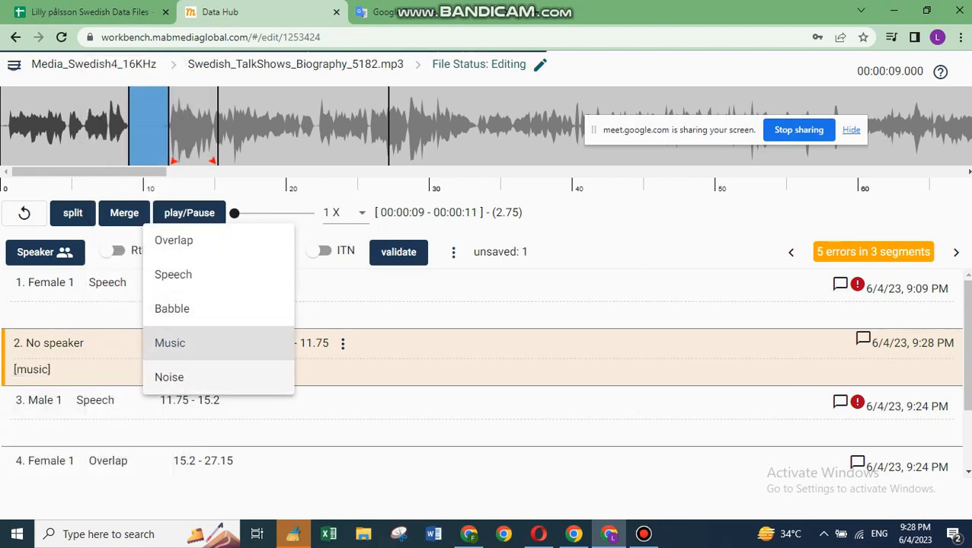
left_click(169, 378)
left_click_drag(53, 370, 13, 371)
key("BackSpace")
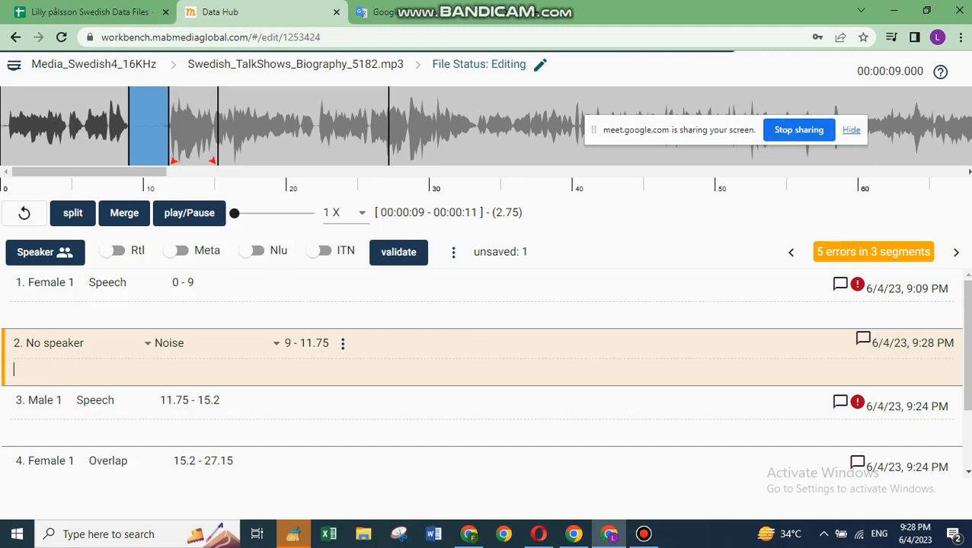
- Select segment 3 and look through the full list of speech tags down to [beep]
left_click(10, 430)
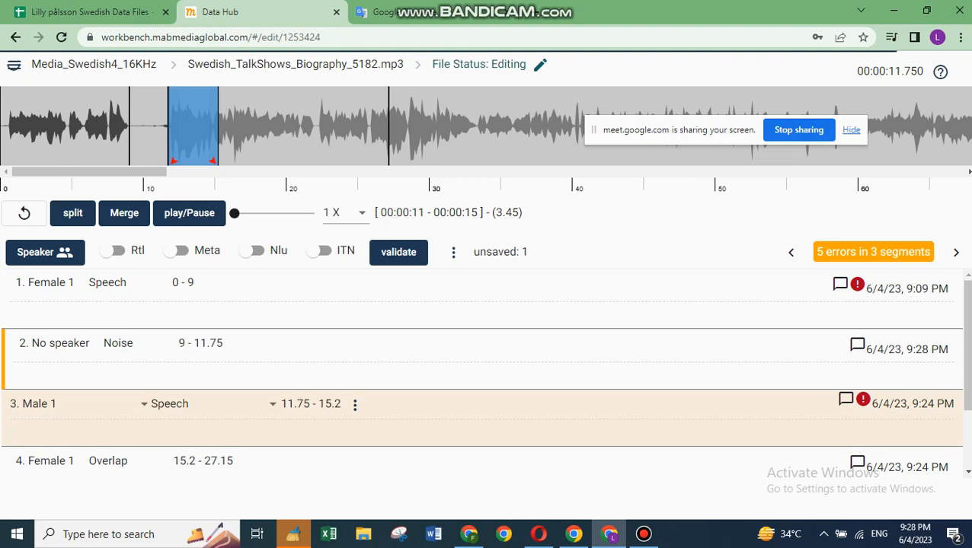
right_click(6, 436)
mouse_move(38, 347)
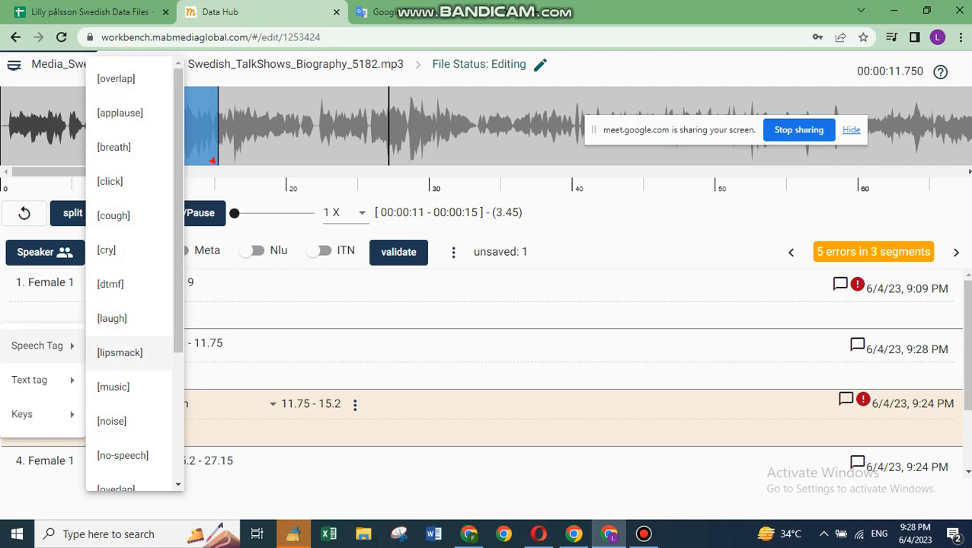
scroll(121, 358, "down", 5)
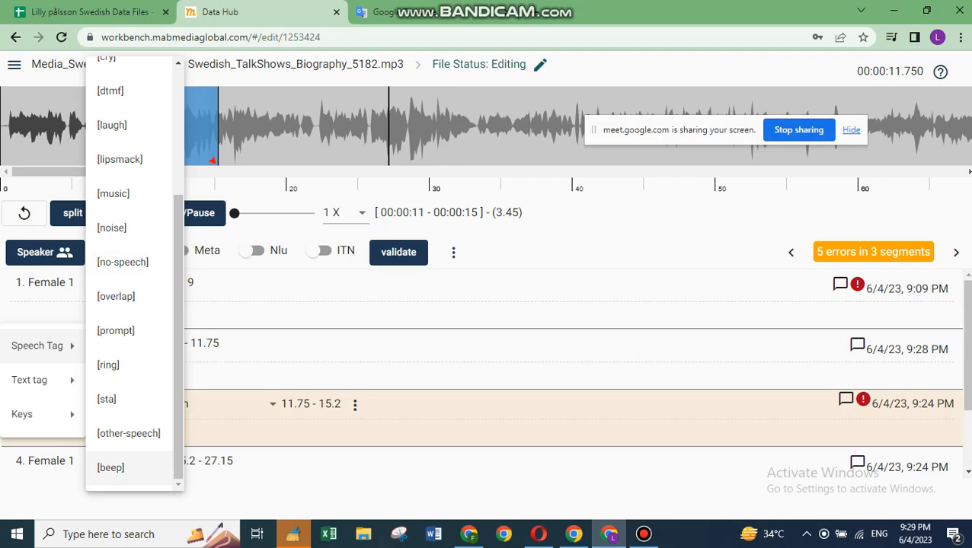
key("Escape")
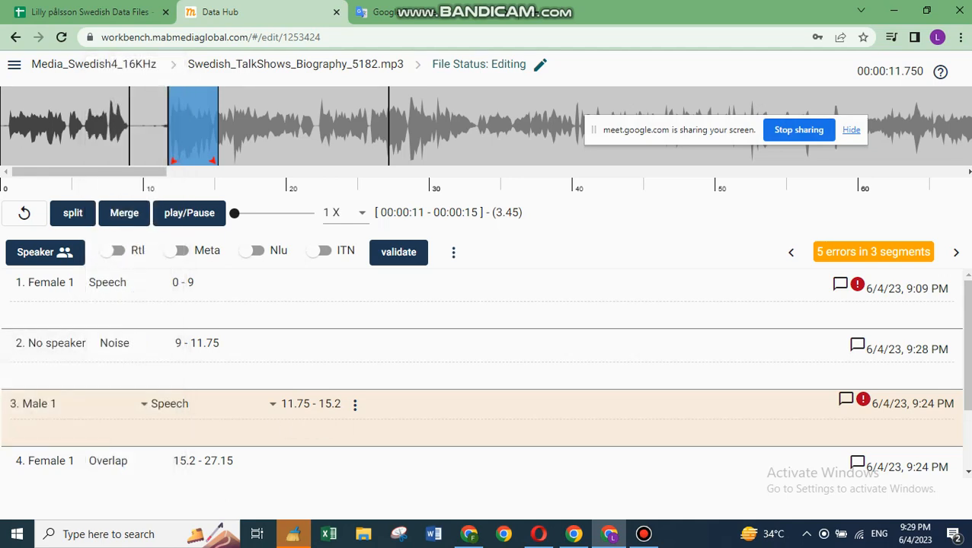
- Resize segment 3 on the waveform, moving its end to 15.1 and extending it to 21.2
left_click(354, 404)
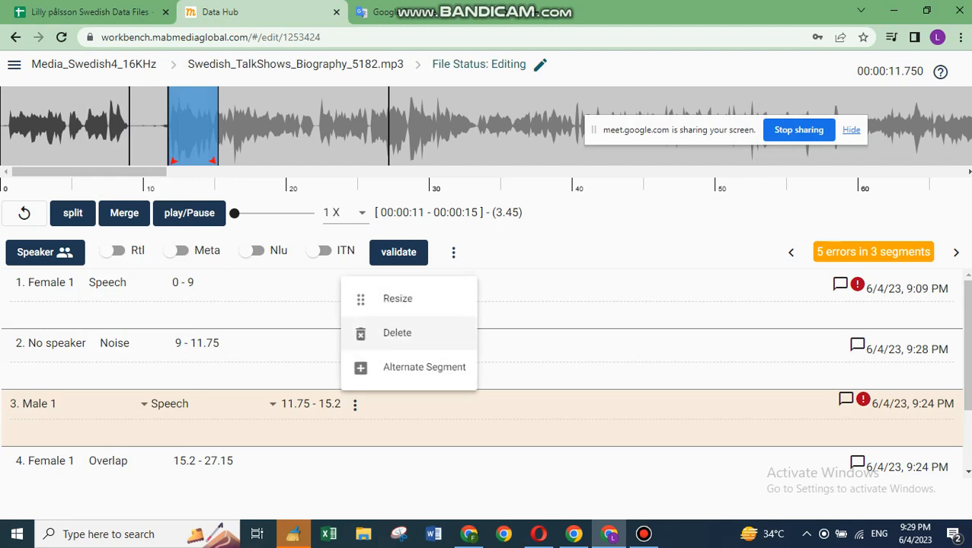
left_click(397, 299)
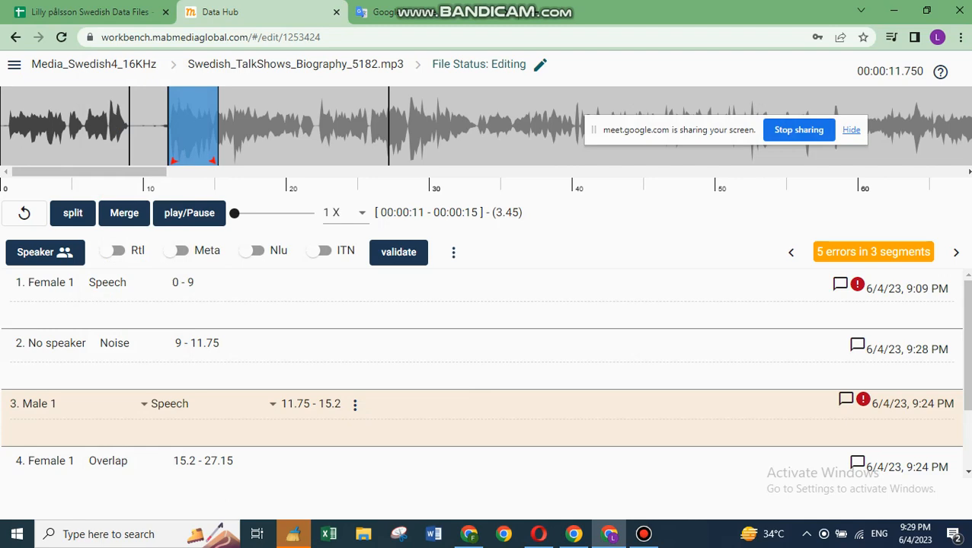
mouse_move(213, 161)
left_mouse_down()
mouse_move(391, 161)
mouse_move(212, 161)
left_mouse_up()
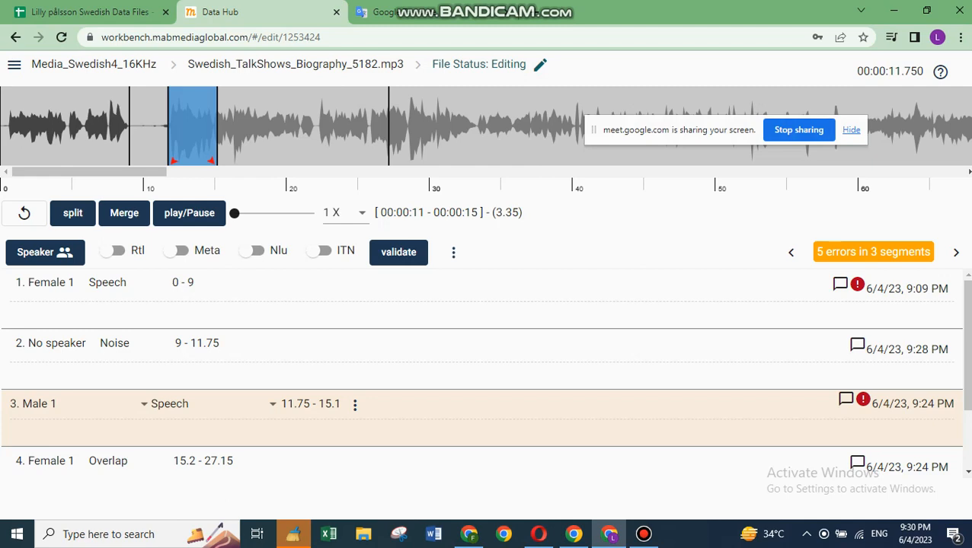
left_click_drag(211, 161, 298, 161)
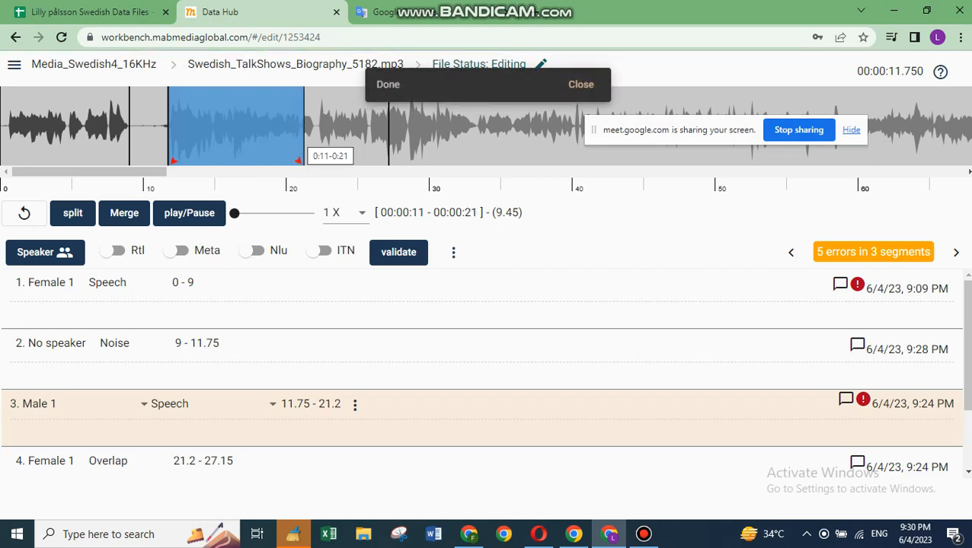
- Move segment 3's end back to 15.2 and resize segment 4 so that it starts at 15.3
left_click_drag(298, 161, 213, 160)
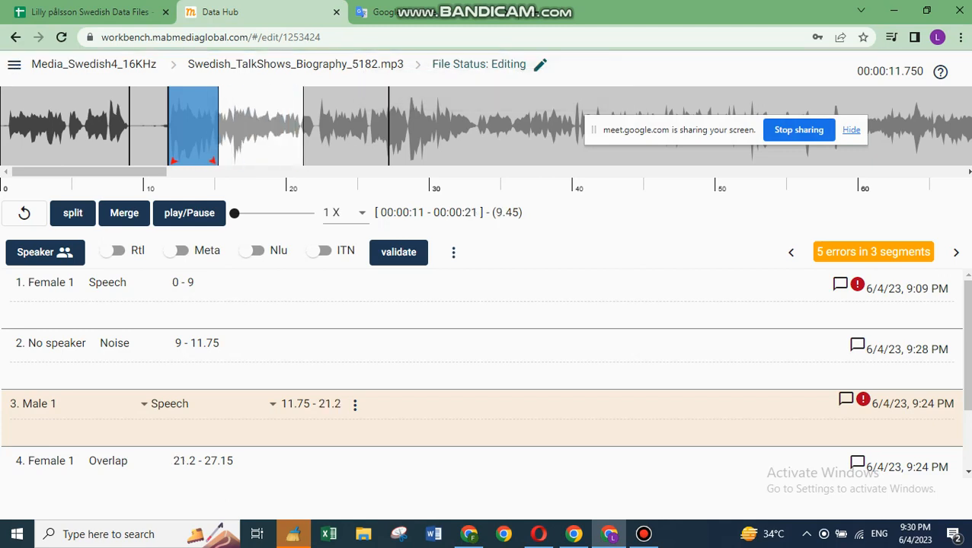
left_click(321, 137)
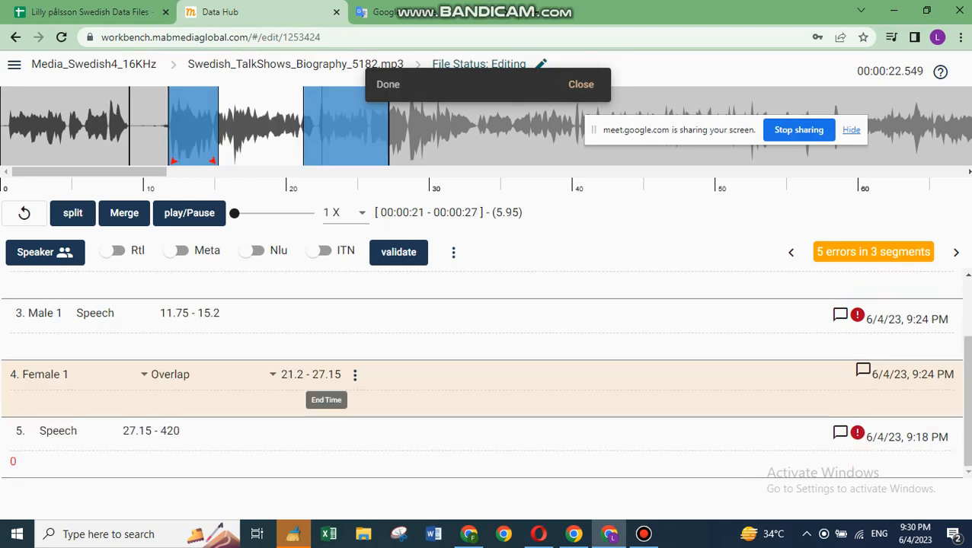
left_click(355, 374)
left_click(367, 271)
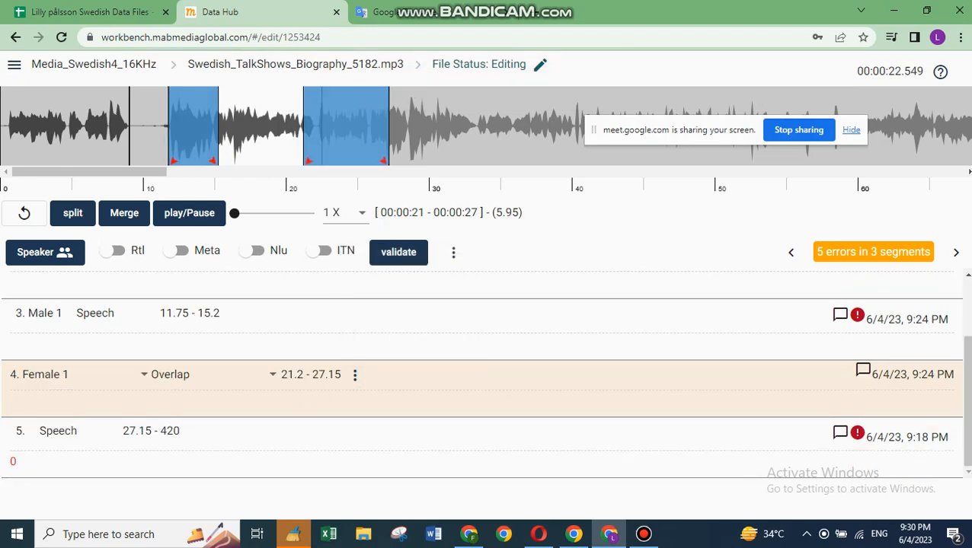
left_click_drag(309, 161, 224, 161)
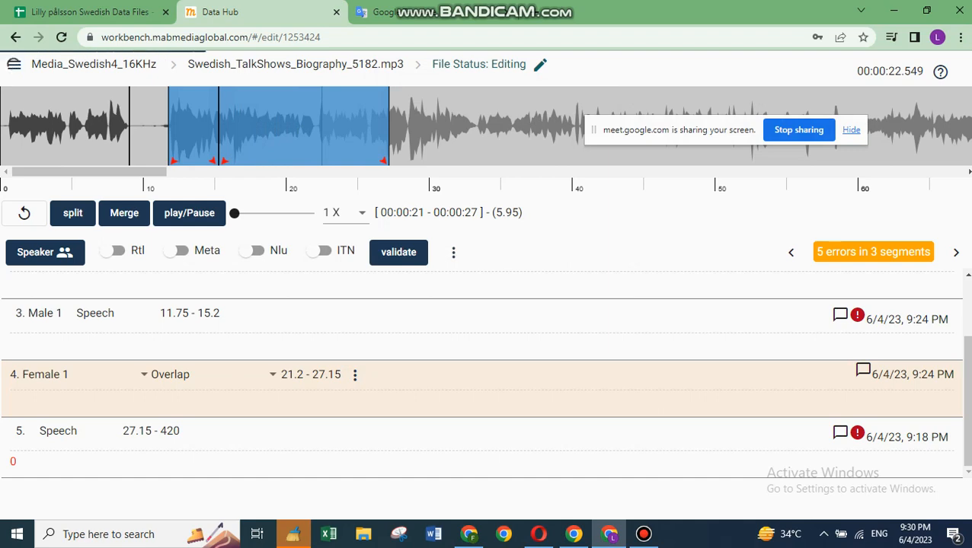
- Play the audio across the boundary between segments 4 and 5, pausing shortly after segment 5 begins
left_click(189, 213)
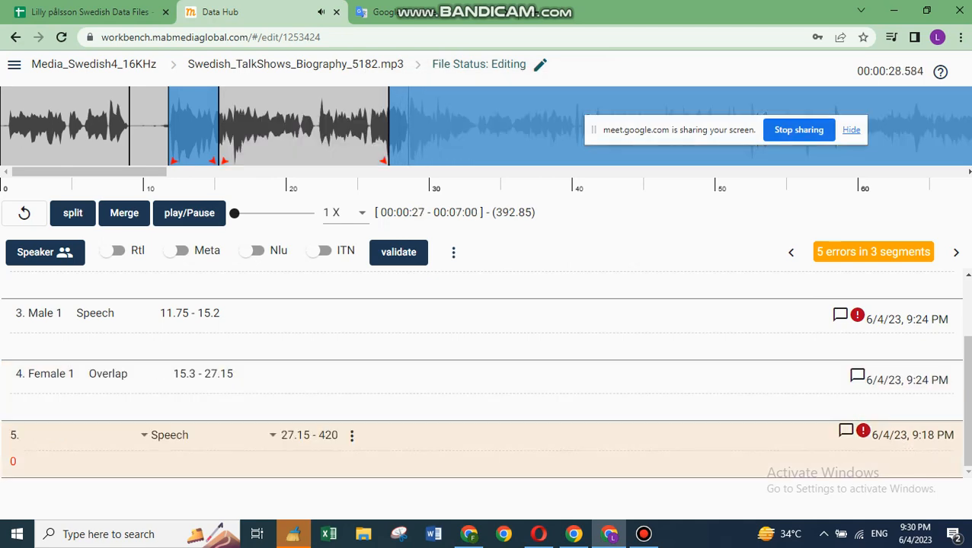
key("space")
left_click(389, 125)
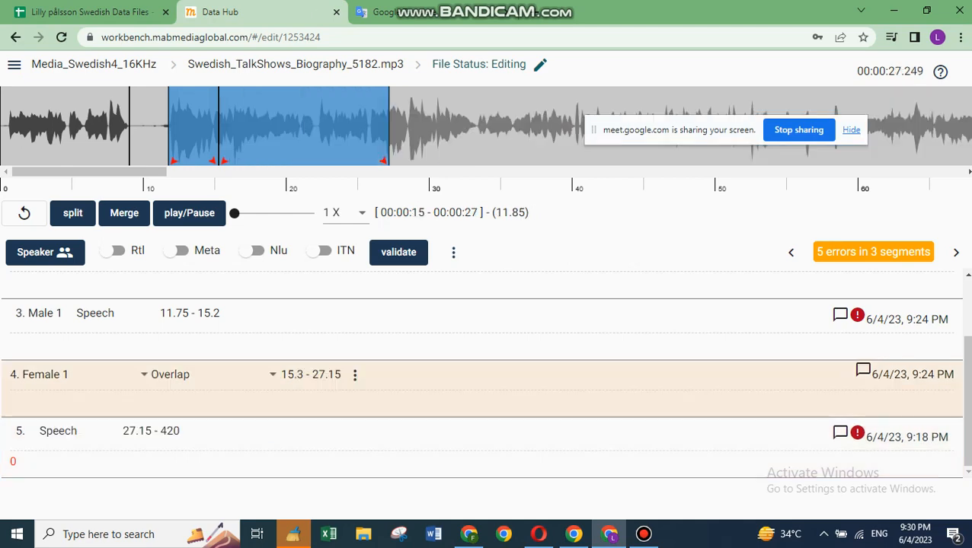
left_click(358, 126)
key("space")
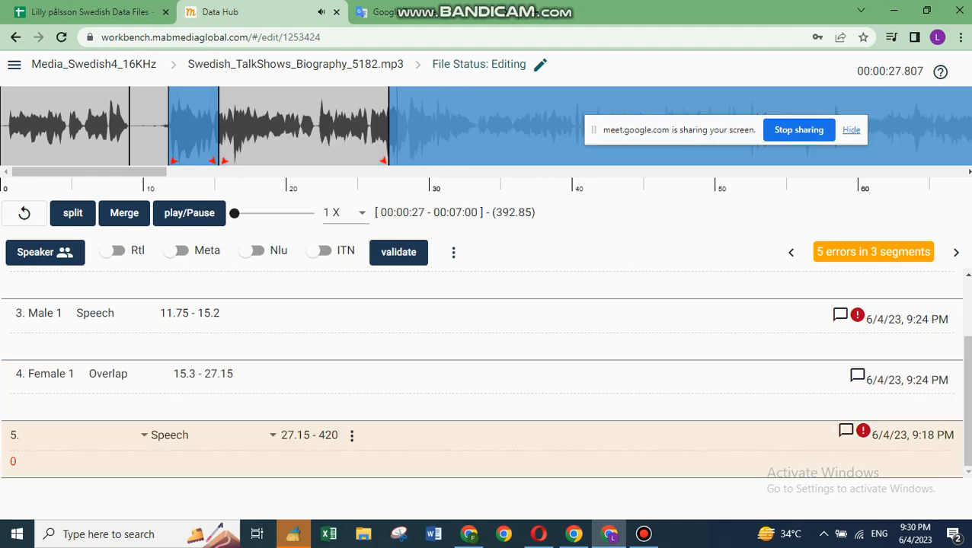
key("space")
- Split segment 5 at the playback position, about 28.26, and assign Male 1 as the speaker of the new segment 6
left_click(73, 213)
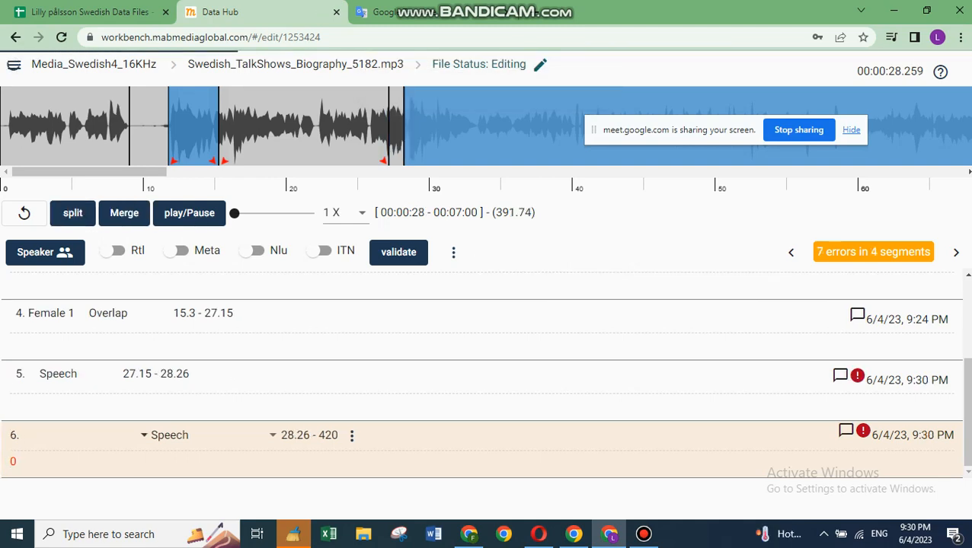
left_click(91, 435)
left_click(41, 390)
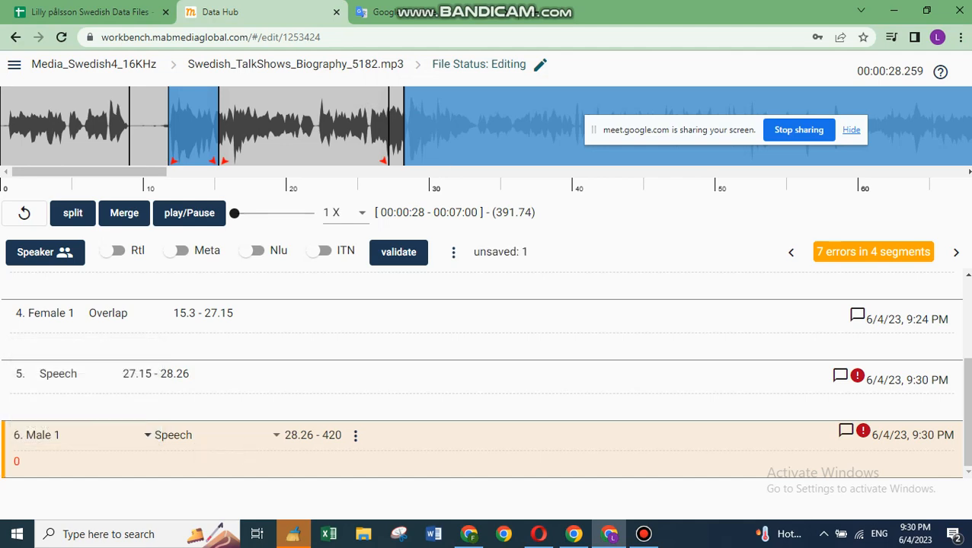
- Play the audio around the new split and check the validation errors flagged on segments 5 and 6
left_click(189, 213)
left_click(189, 214)
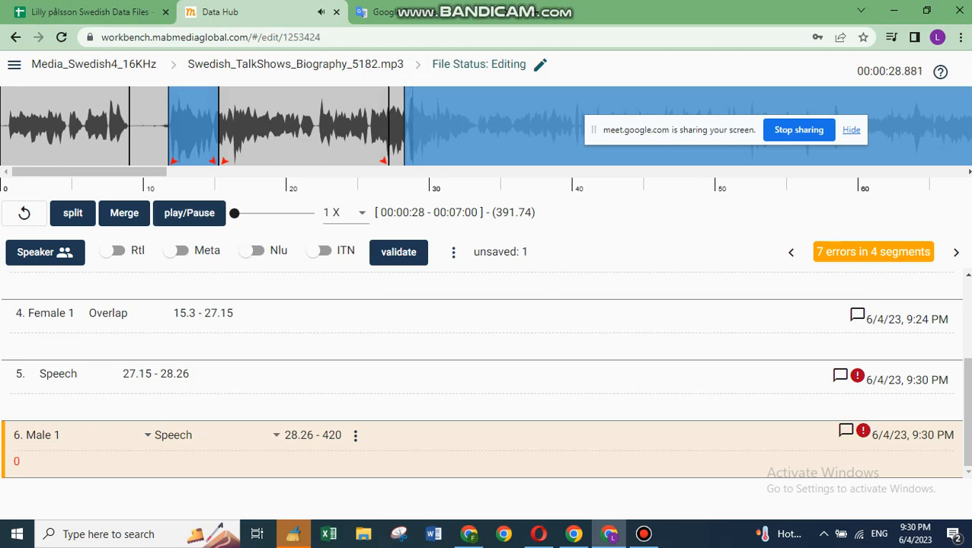
left_click(364, 126)
left_click(189, 213)
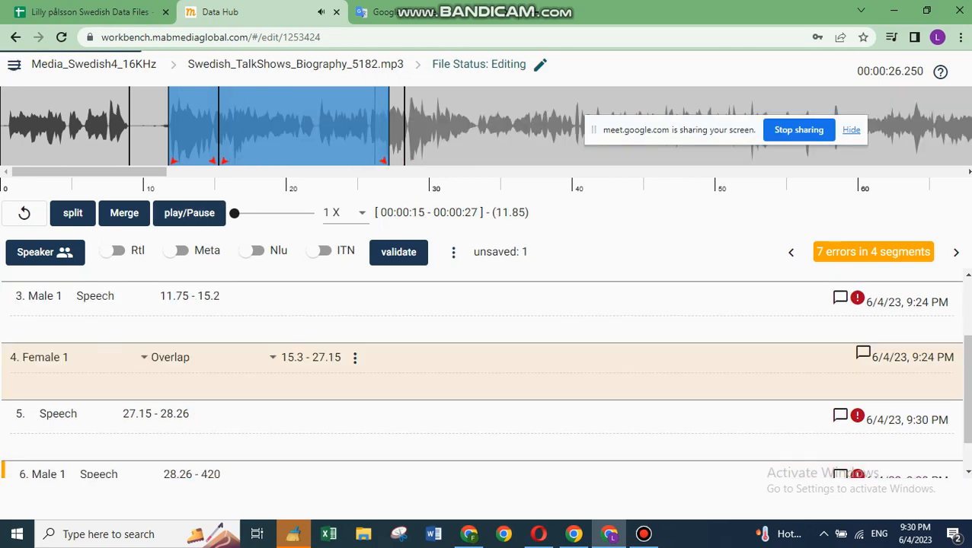
left_click(189, 213)
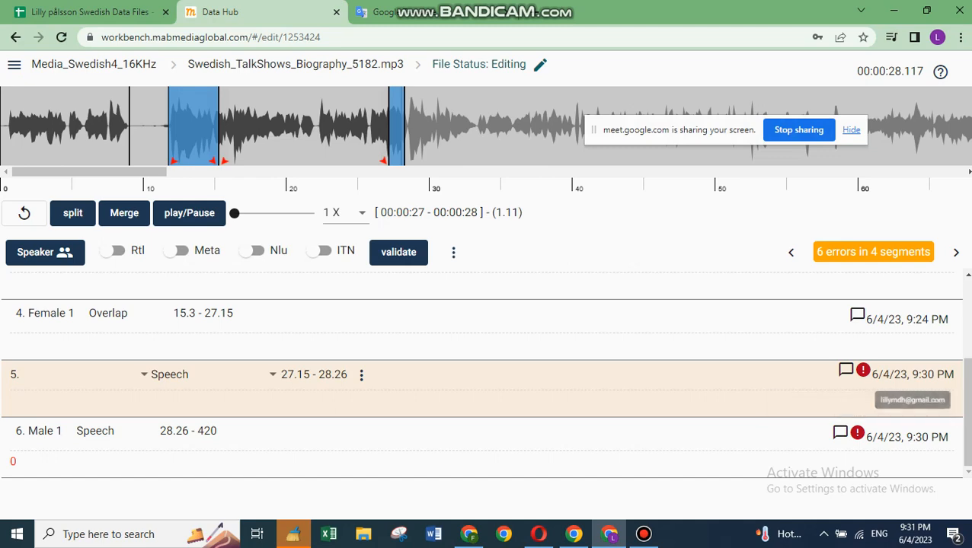
mouse_move(863, 371)
left_click(465, 126)
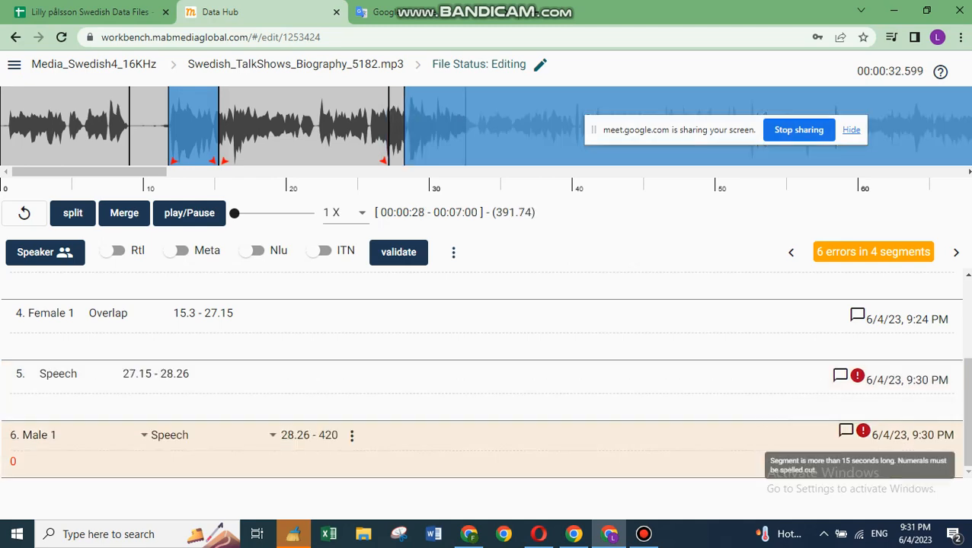
- Check the validation error details of segment 6 and inspect its waveform through to the end of the recording
left_click(863, 432)
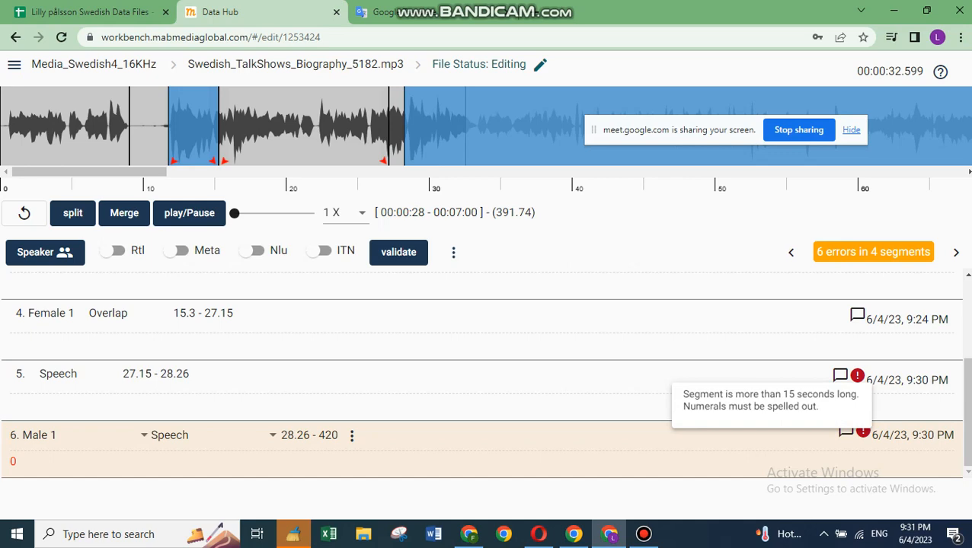
left_click_drag(99, 173, 897, 172)
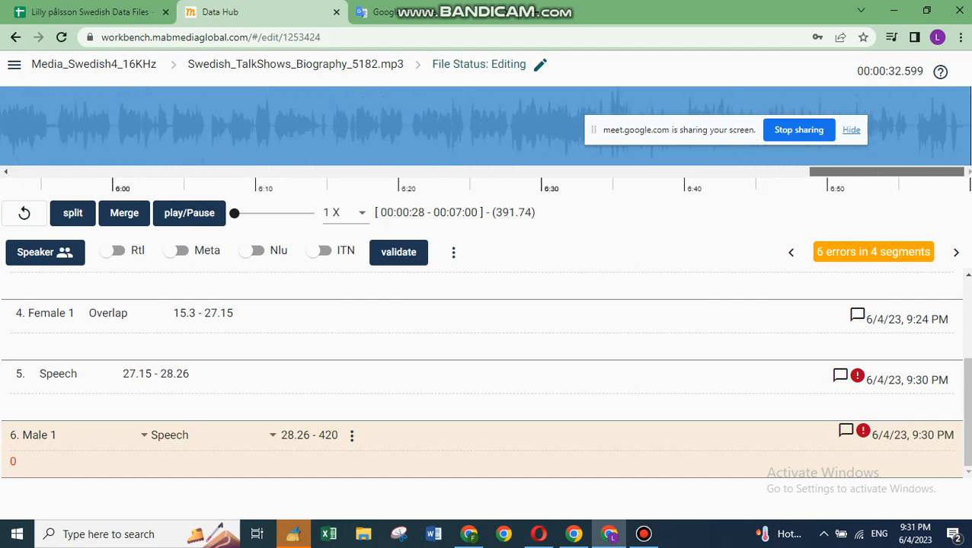
left_click_drag(670, 126, 664, 5)
left_click_drag(887, 172, 99, 172)
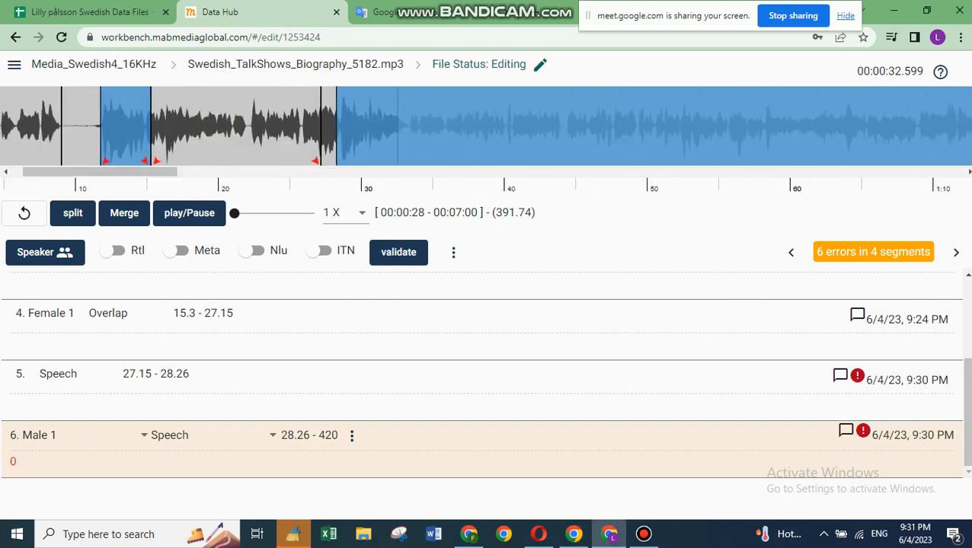
- Play the audio of segment 6, reviewing the playback speed options and keeping the speed at 1 X
left_click(190, 219)
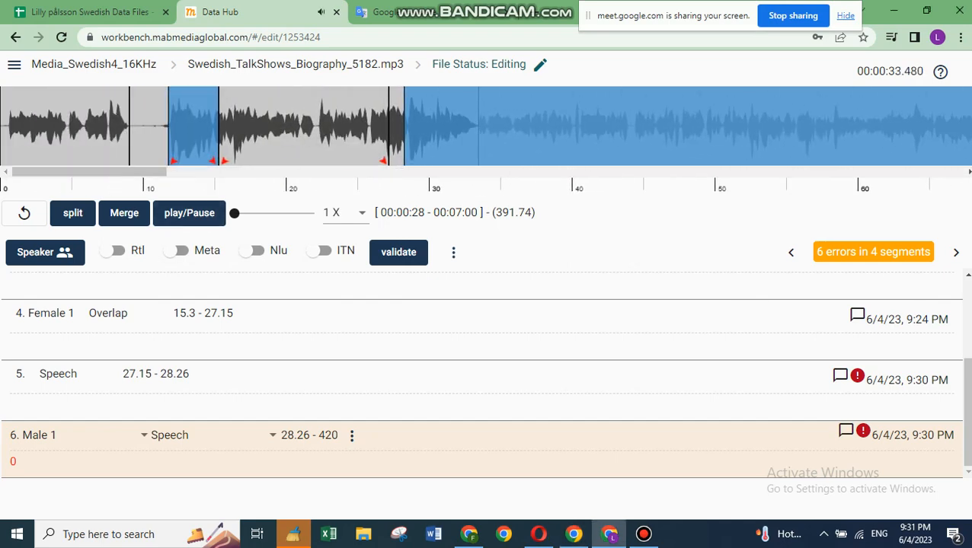
left_click(347, 213)
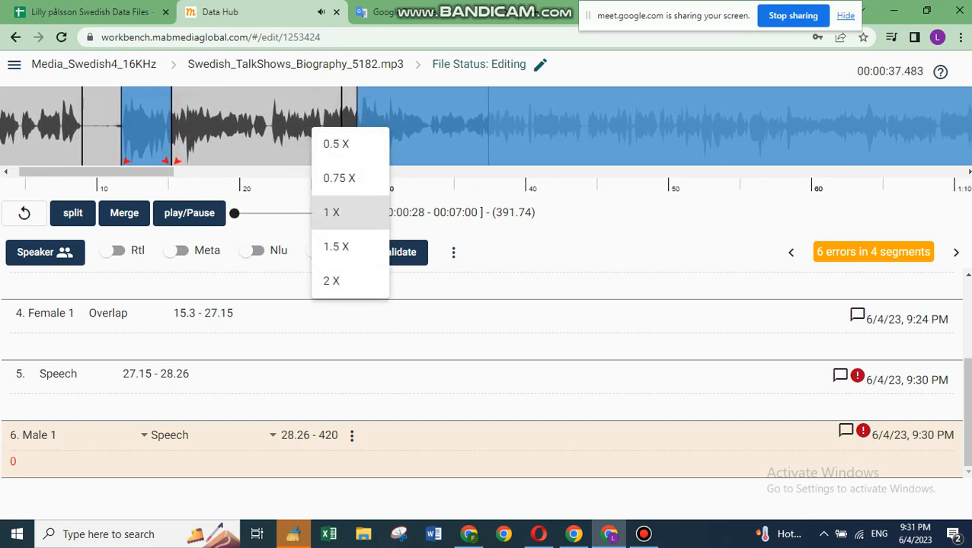
left_click(346, 213)
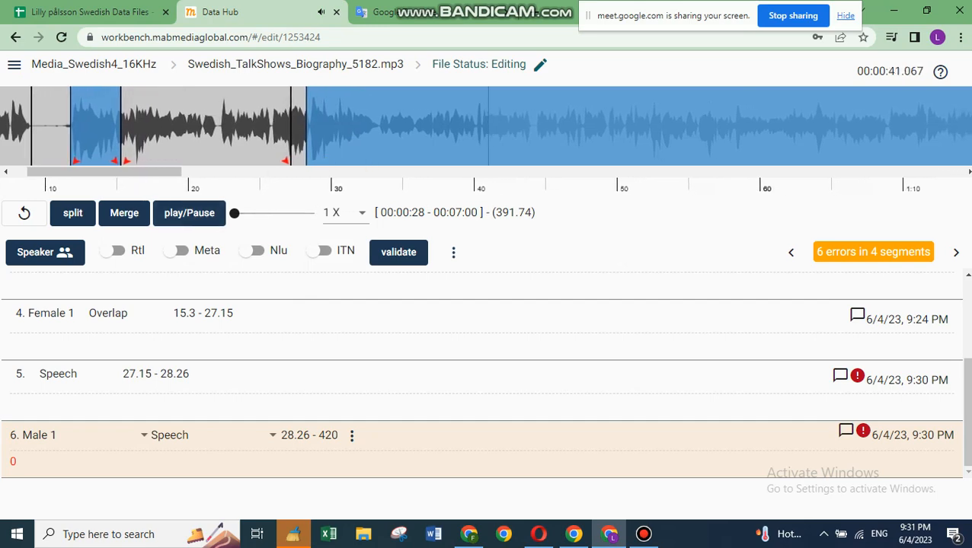
key("space")
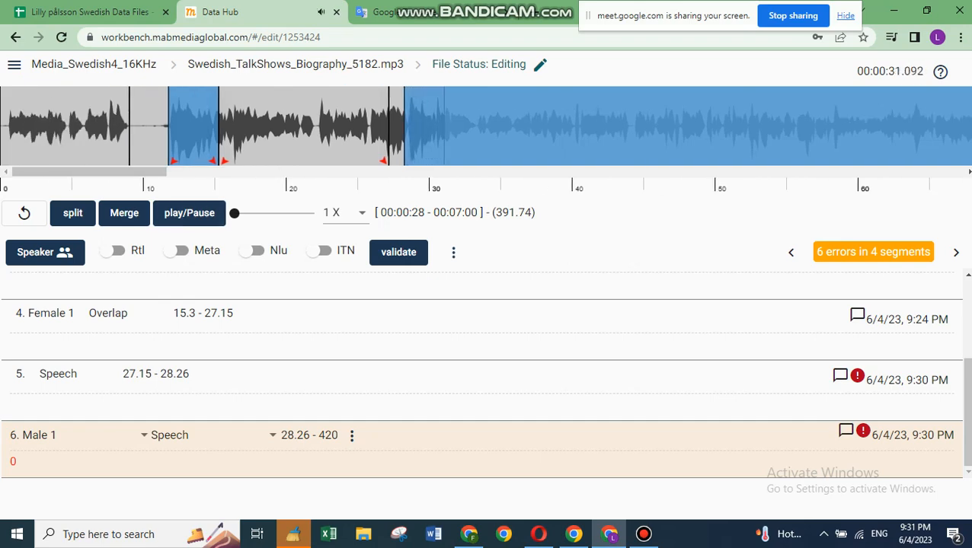
- Replay the audio across the boundary between segments 5 and 6, listening up to about 33 seconds
left_click(401, 127)
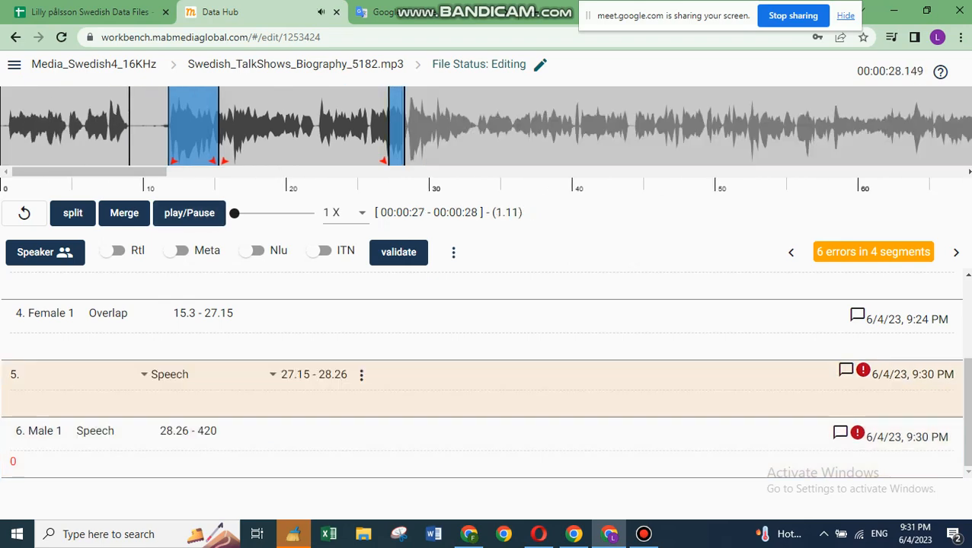
left_click(189, 213)
left_click(189, 214)
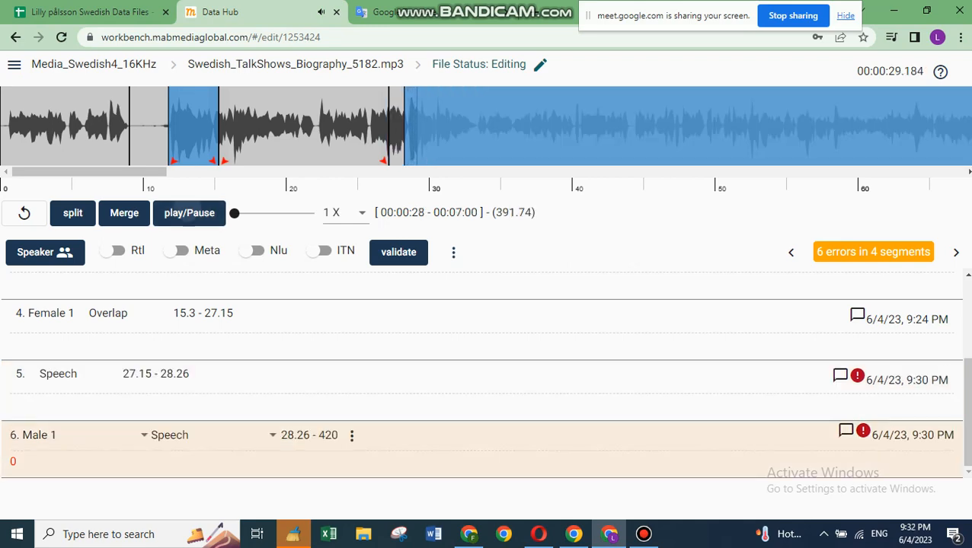
left_click(189, 213)
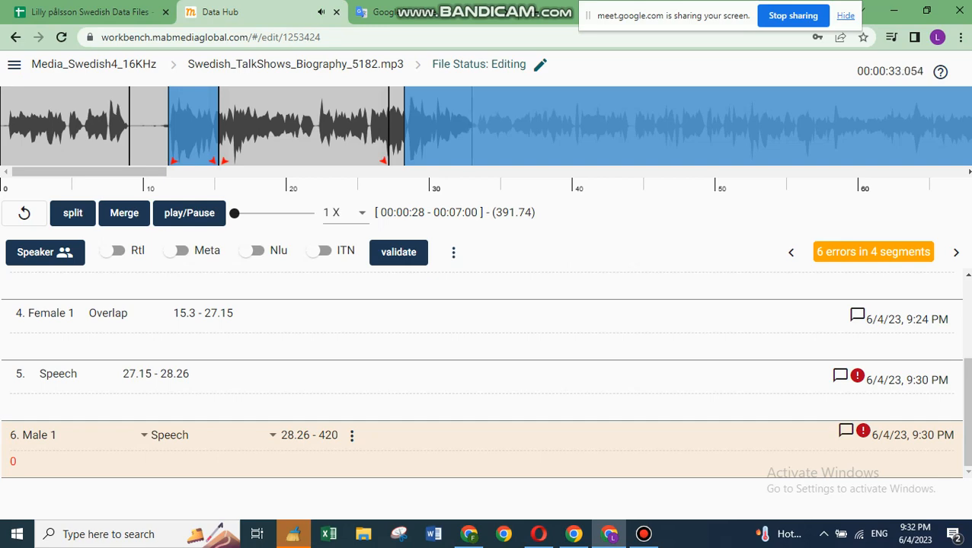
left_click(188, 213)
key("Tab")
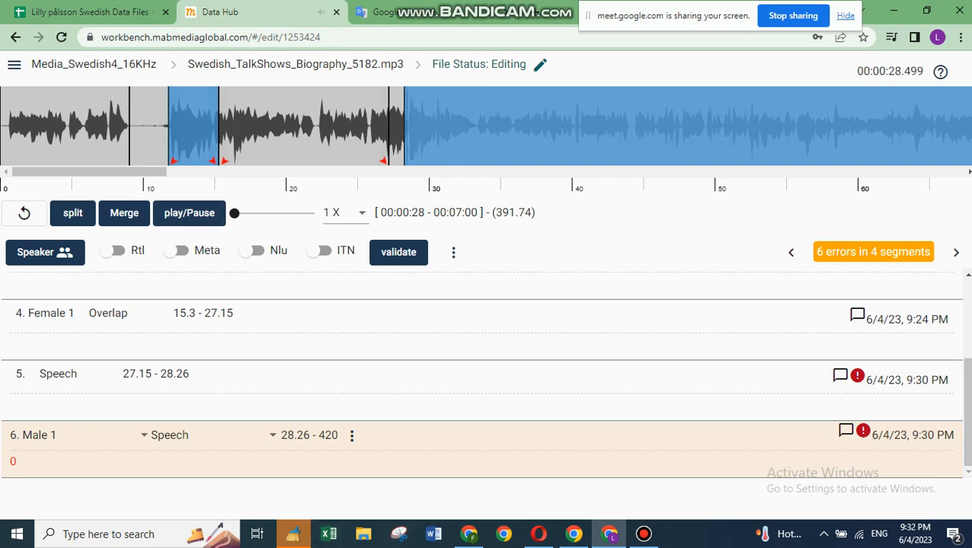
- Resize segment 6 so that it starts at 33.11
left_click(352, 436)
left_click(395, 331)
left_click_drag(406, 137, 474, 137)
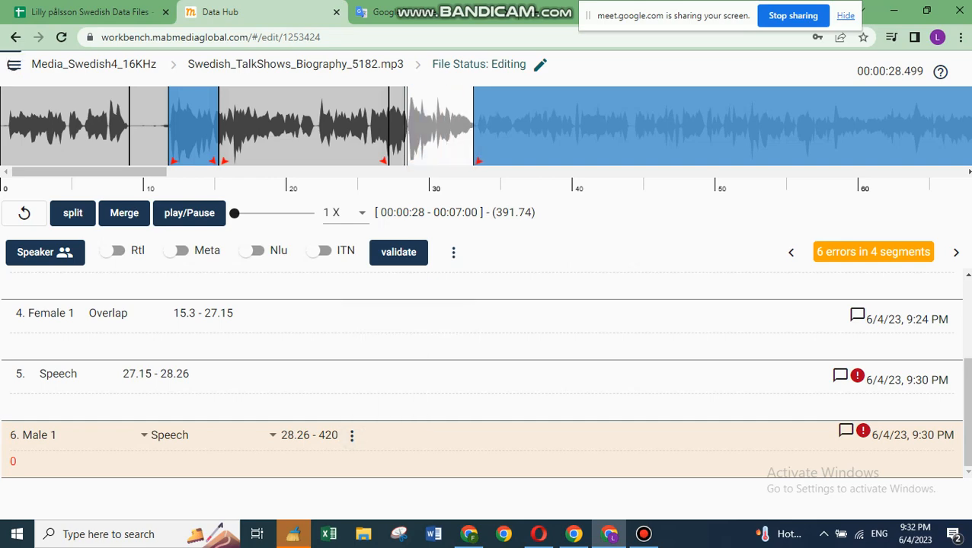
- Resize segment 5 so that it ends at 32.91 and assign Male 1 as its speaker
left_click(395, 137)
left_click(361, 374)
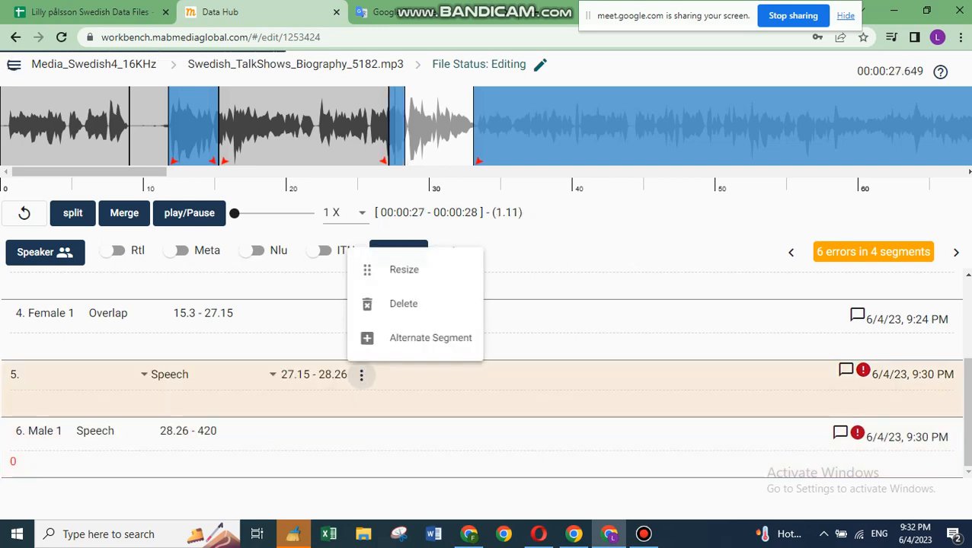
left_click(404, 270)
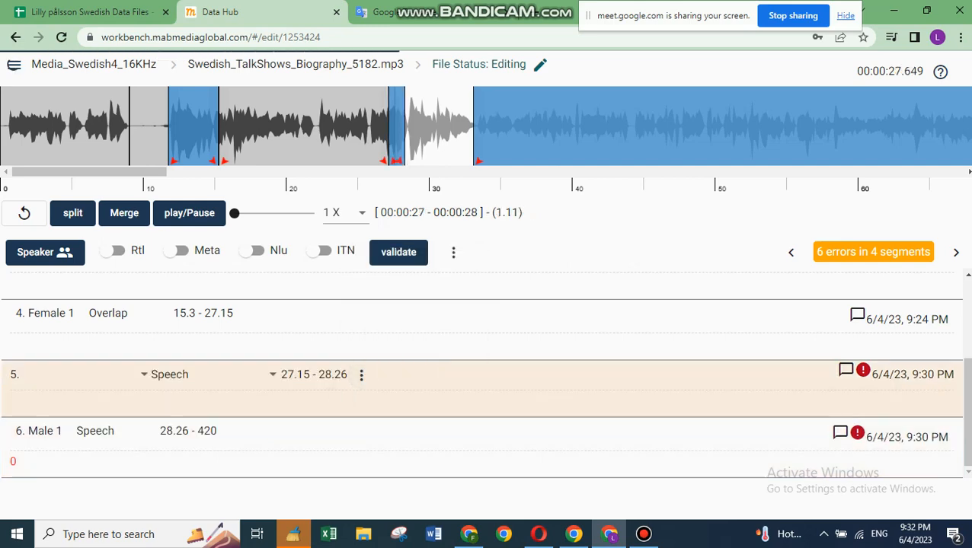
left_click_drag(403, 137, 466, 137)
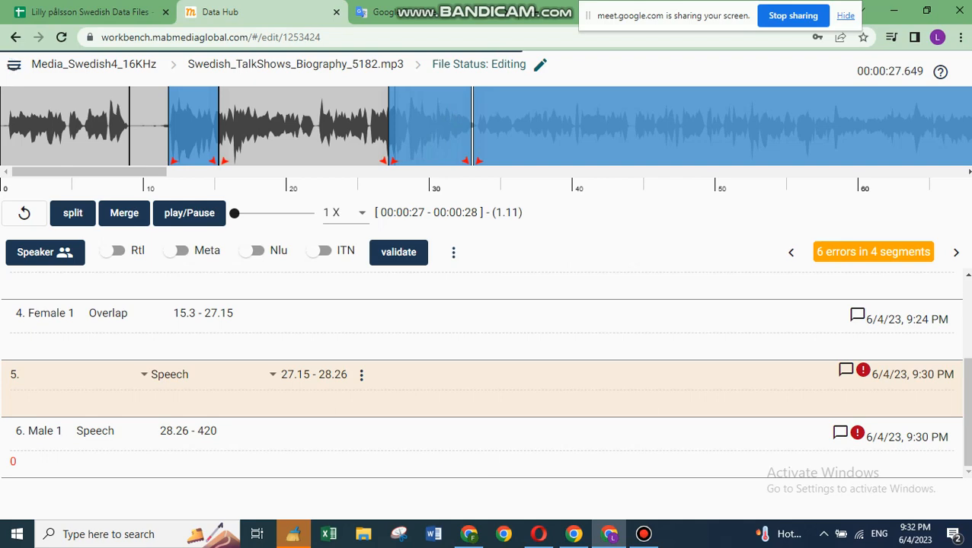
left_click(79, 374)
left_click(68, 409)
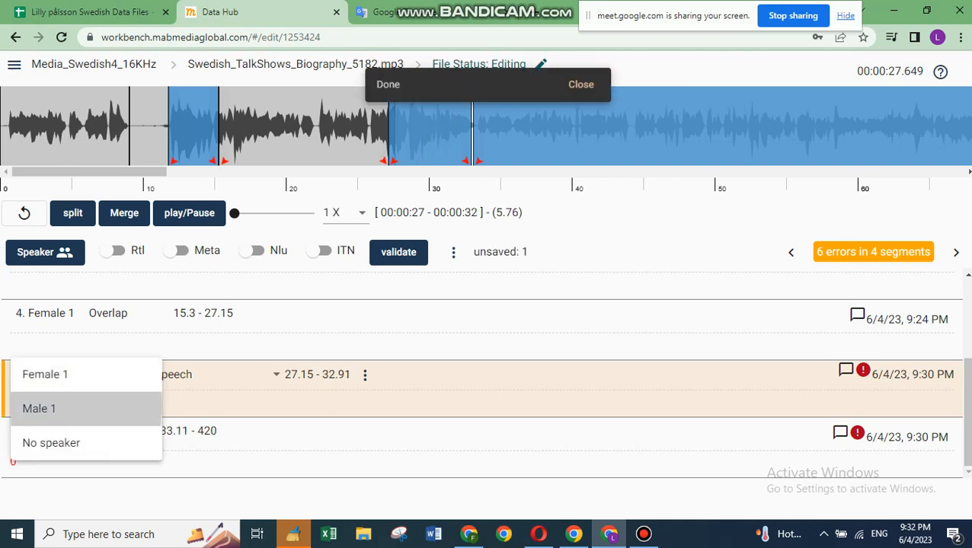
- Play the resized segment 5, pausing and replaying the stretch from about 28 to 31 seconds
left_click(168, 213)
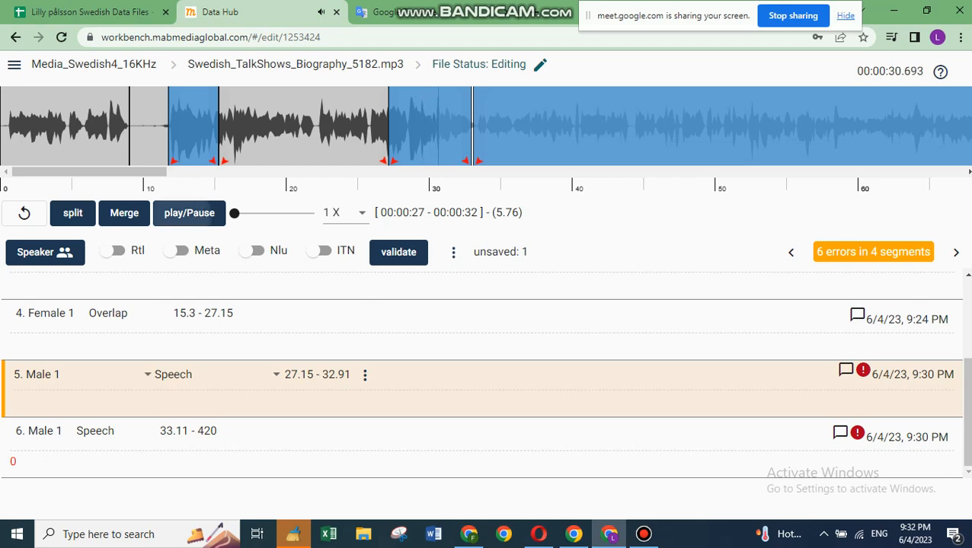
left_click(172, 214)
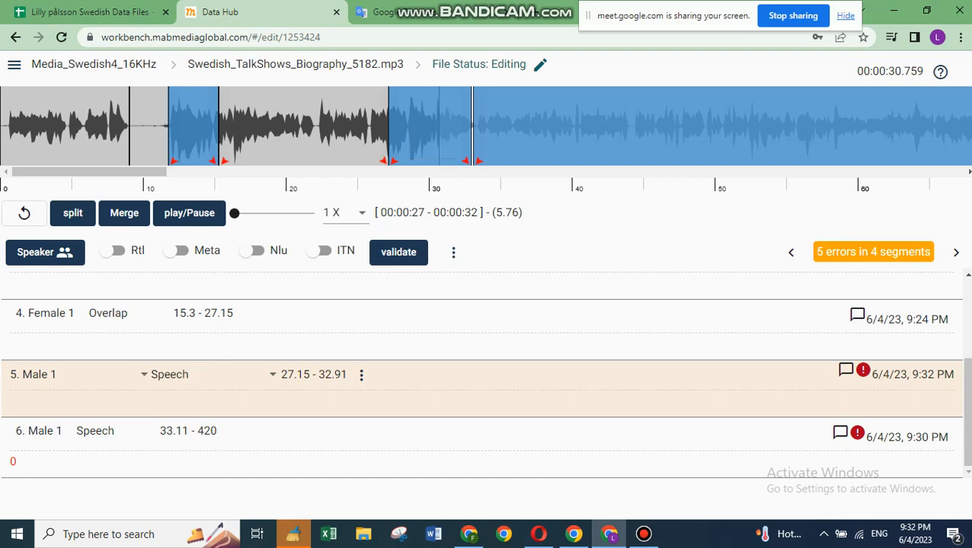
left_click(400, 137)
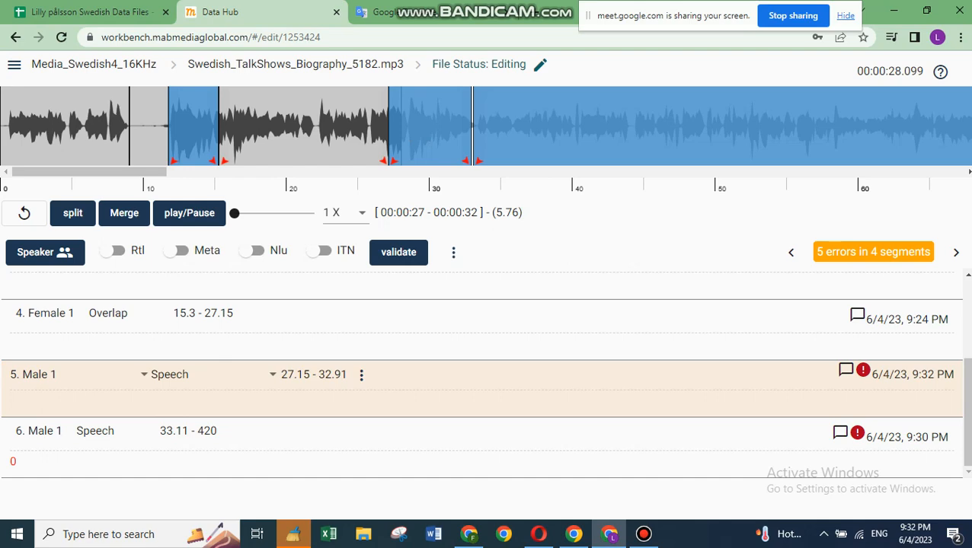
left_click(189, 213)
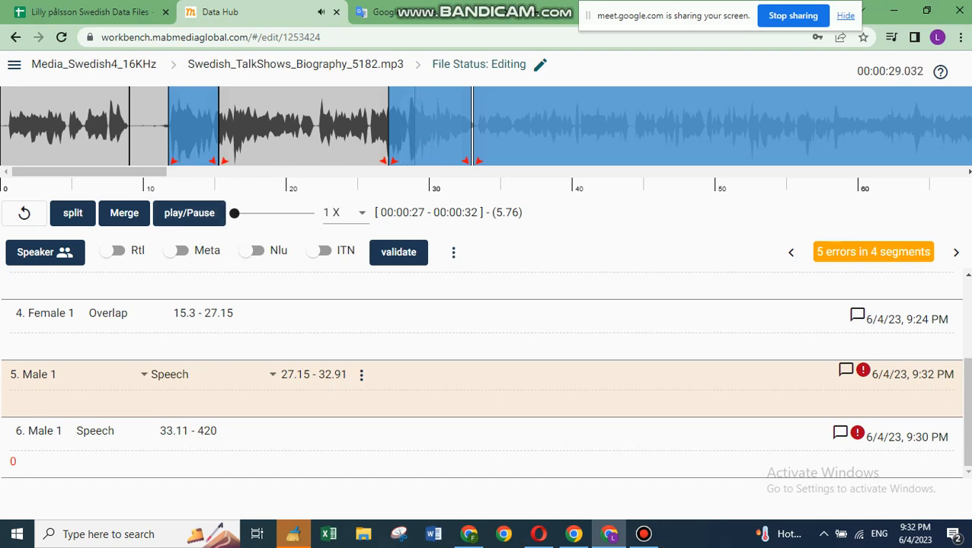
left_click(189, 213)
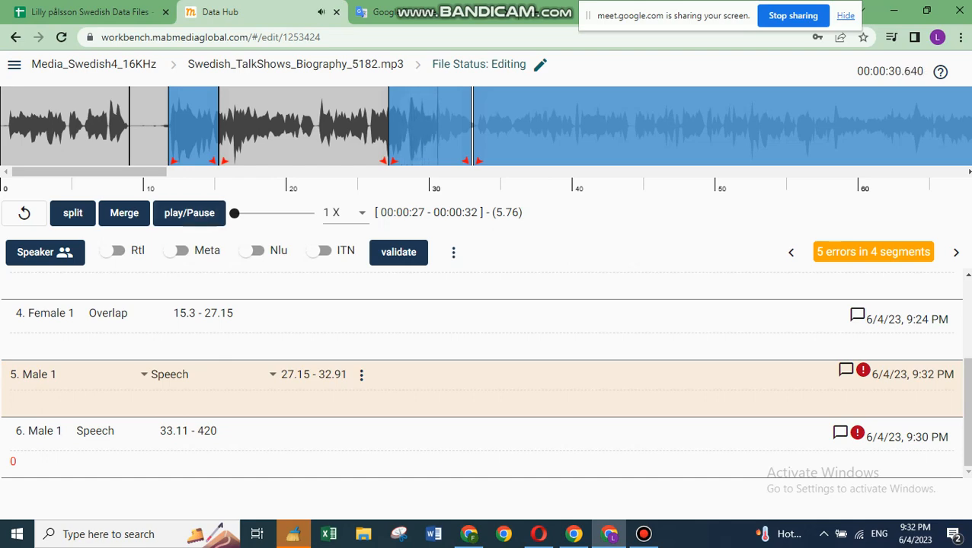
left_click(419, 133)
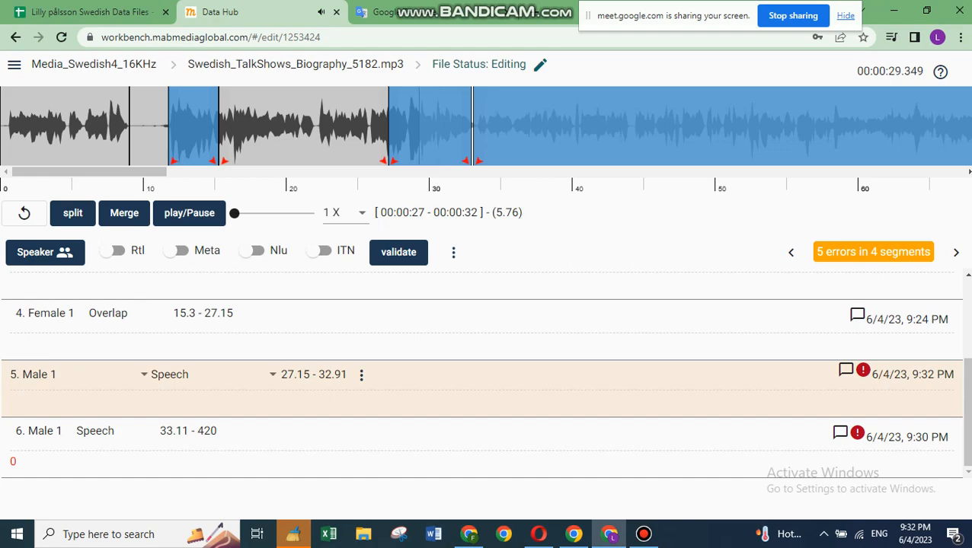